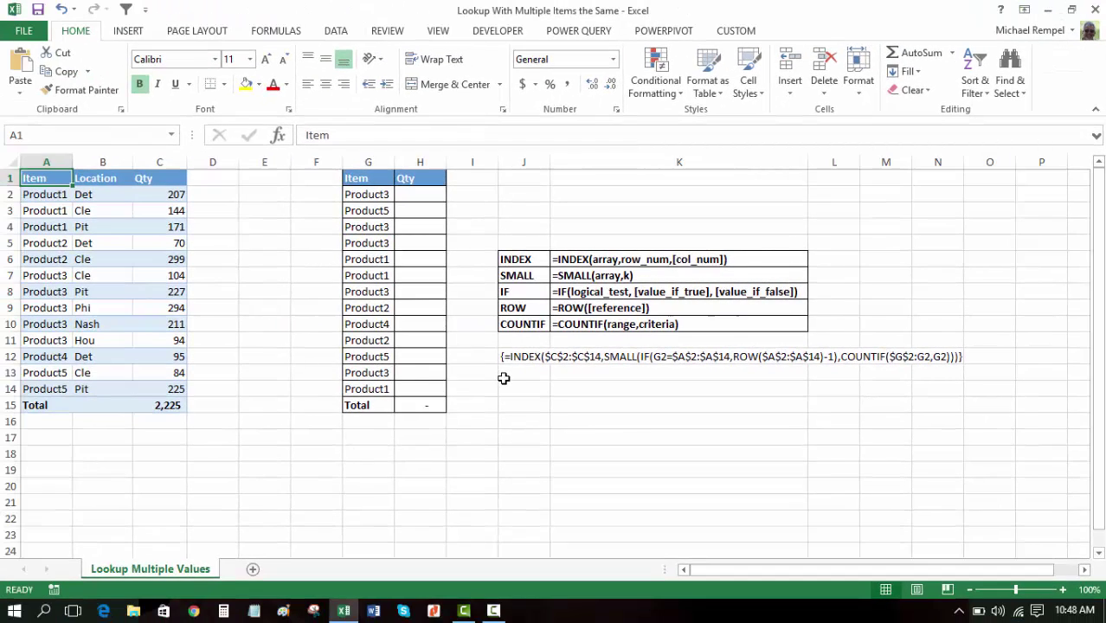
Step: Enter =VLOOKUP(G2,$A$2:$C$14,3,0) in cell H2 to look up the first item's quantity
{"action": "left_click", "coordinate": [420, 192]}
{"action": "type", "text": "="}
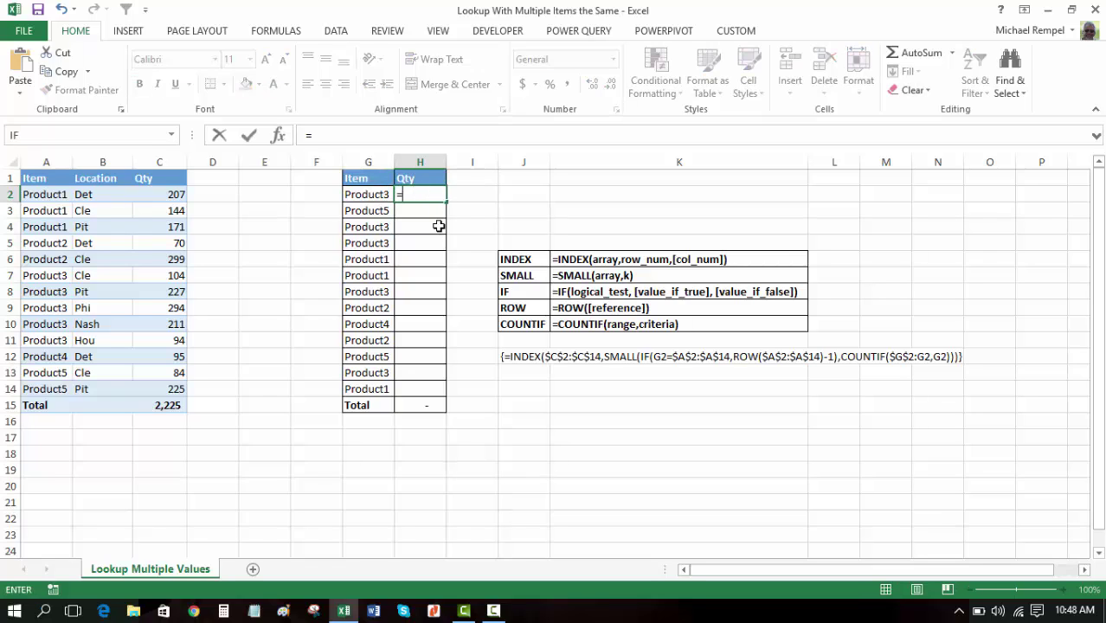
{"action": "type", "text": "vl"}
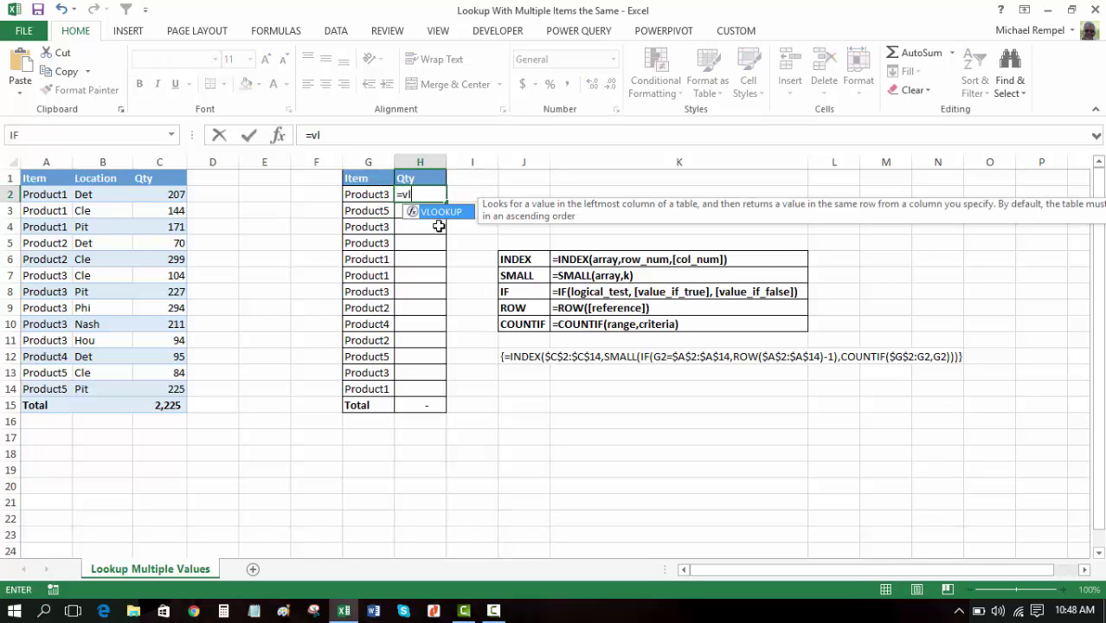
{"action": "key", "text": "Tab"}
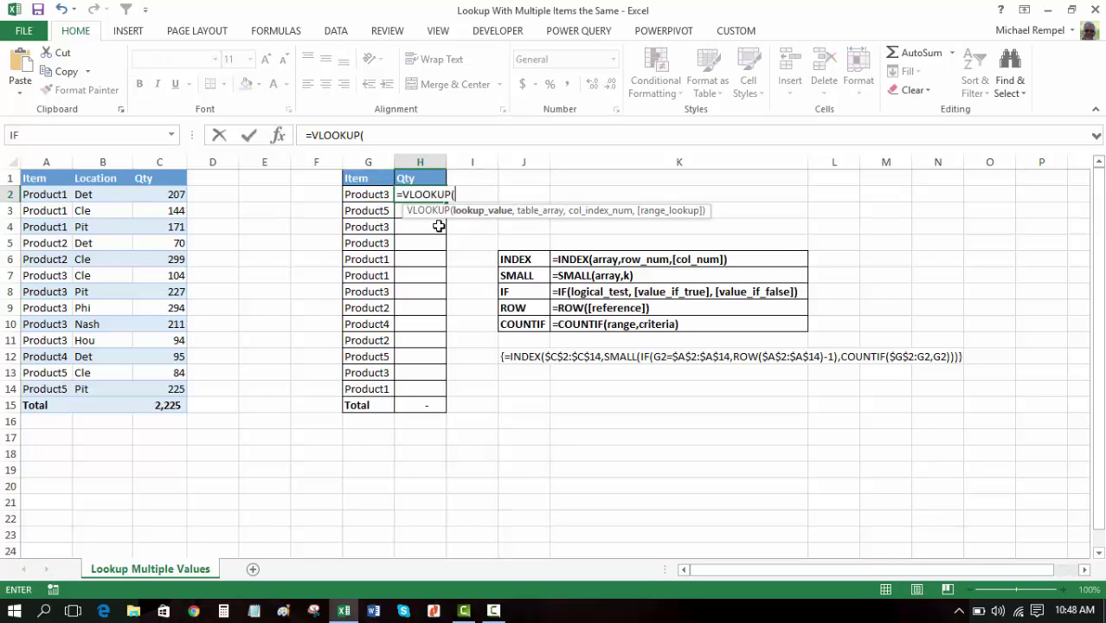
{"action": "left_click", "coordinate": [364, 196]}
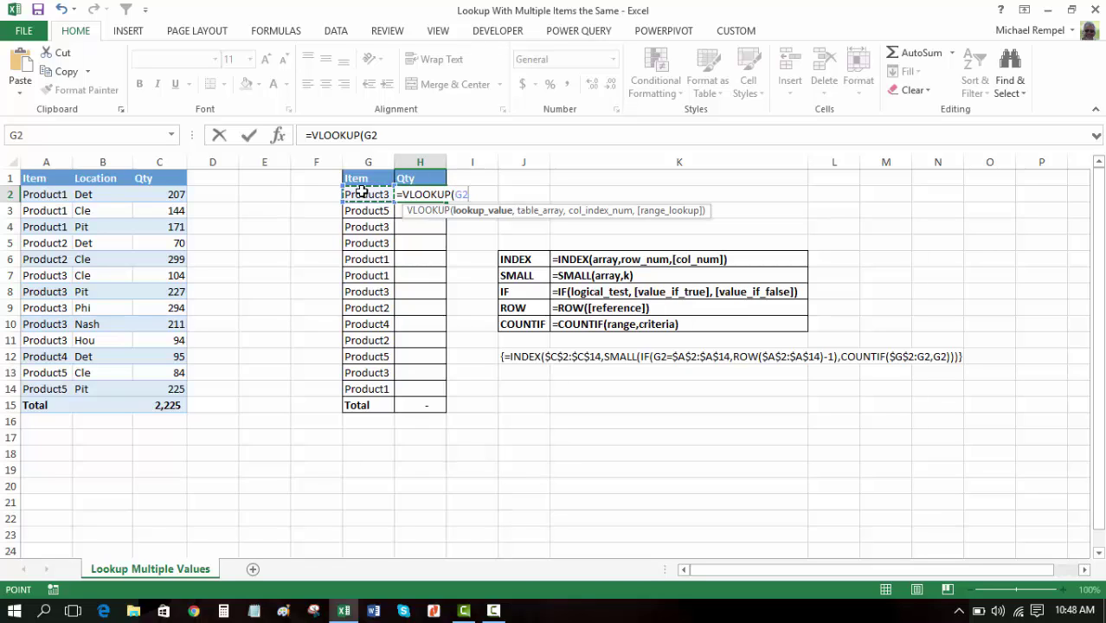
{"action": "type", "text": ","}
{"action": "left_click", "coordinate": [45, 194]}
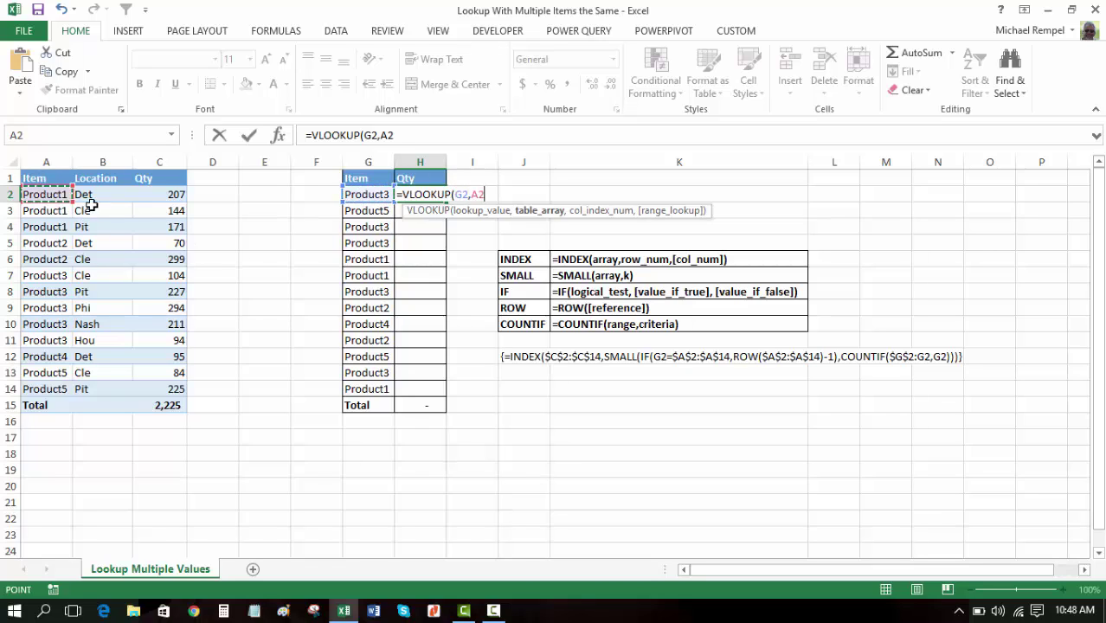
{"action": "left_click_drag", "start_coordinate": [91, 203], "coordinate": [156, 386]}
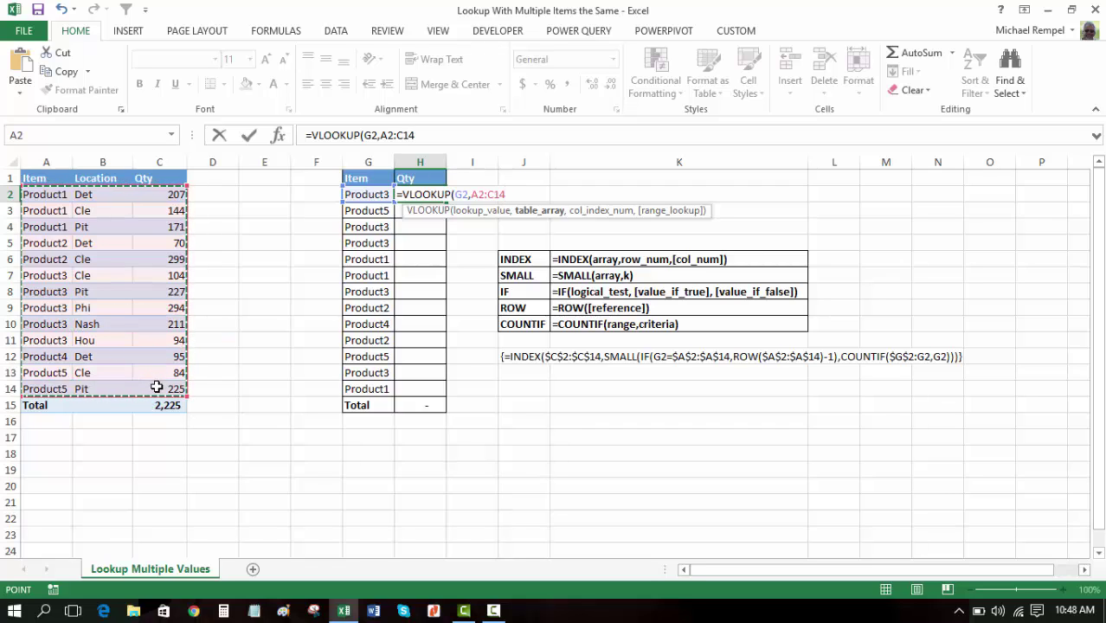
{"action": "key", "text": "F4"}
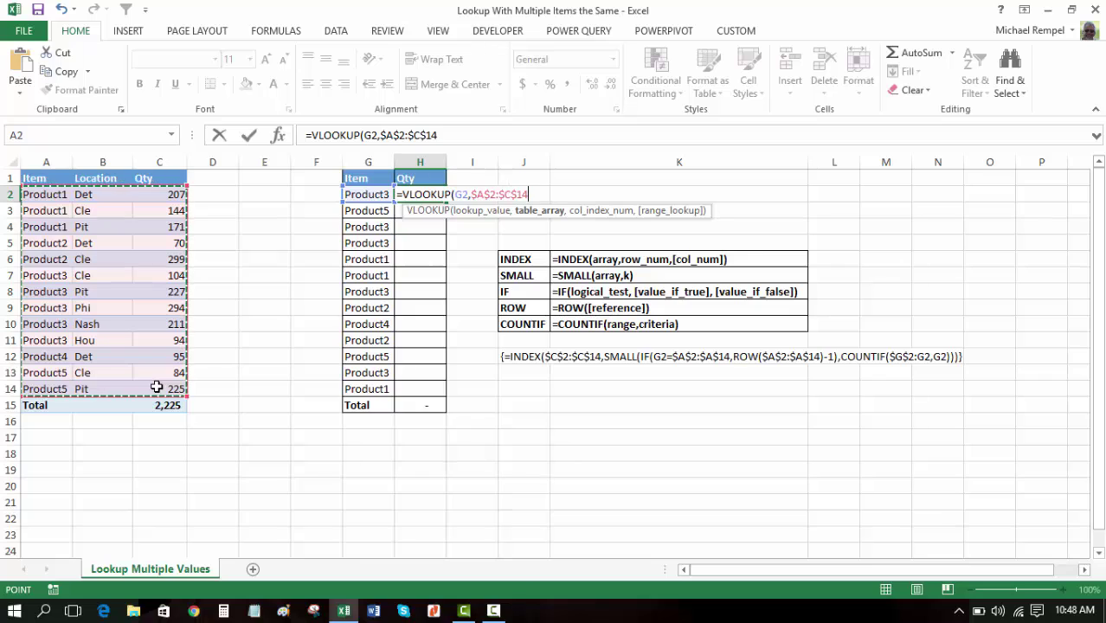
{"action": "type", "text": ","}
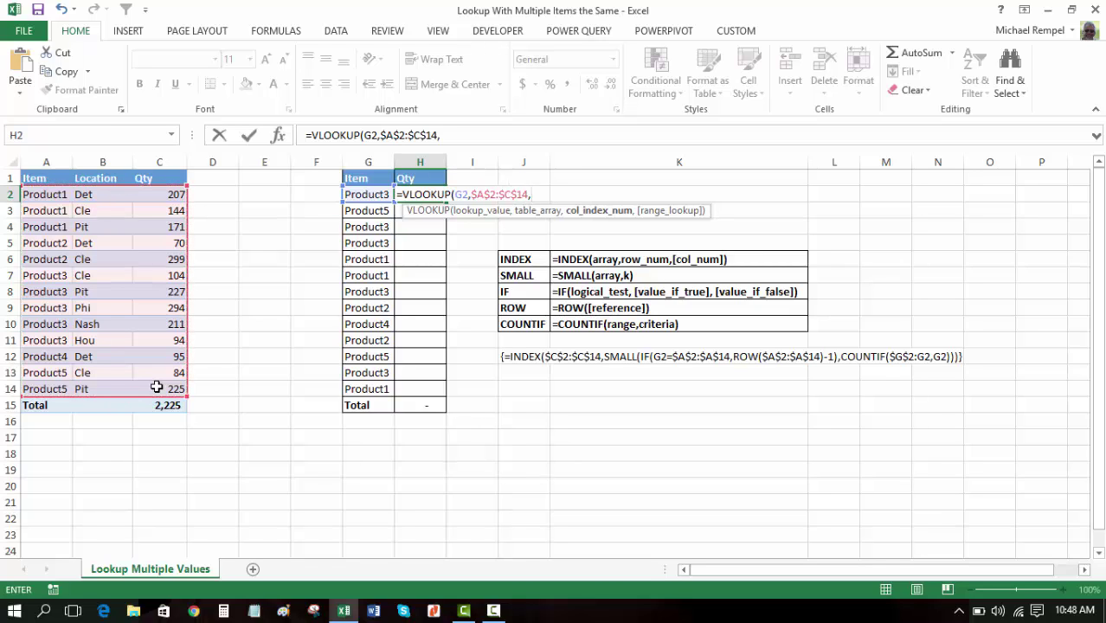
{"action": "type", "text": "3,"}
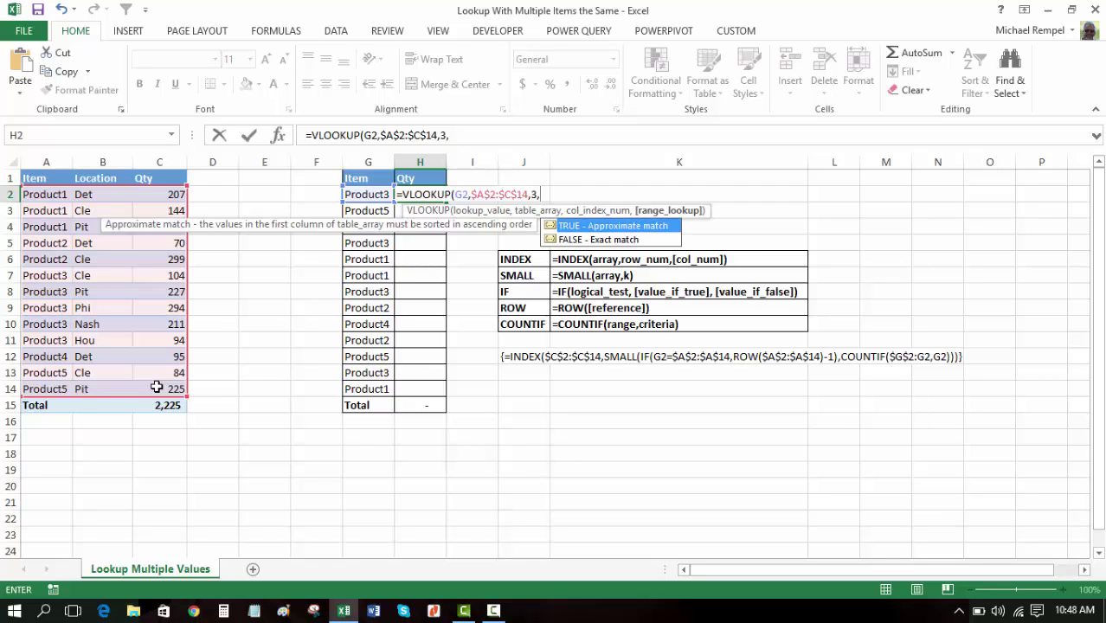
{"action": "type", "text": "0)"}
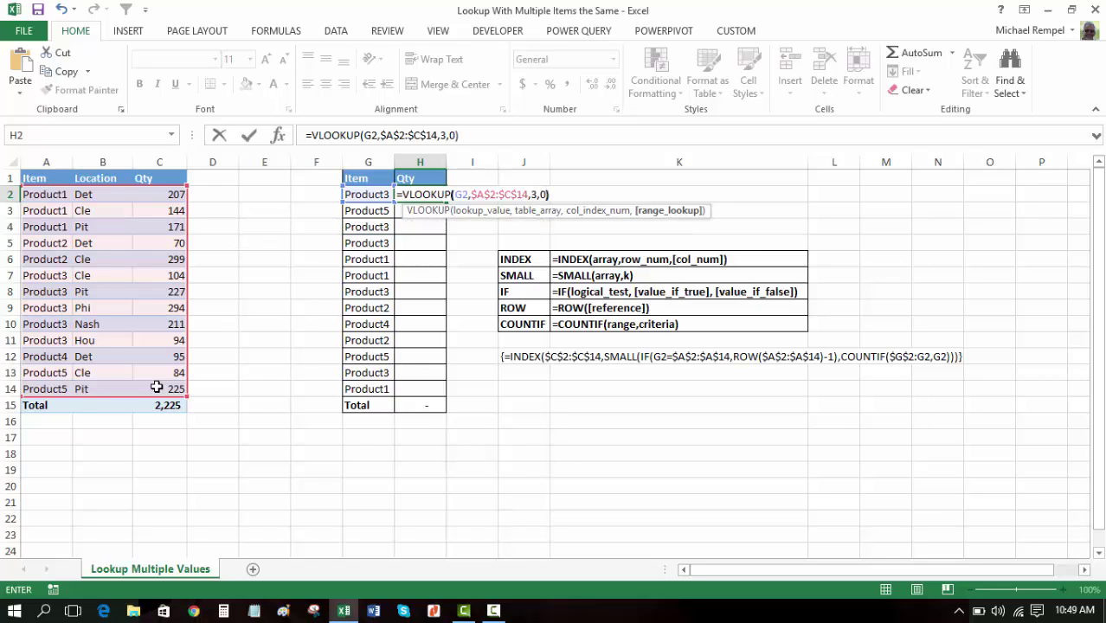
{"action": "key", "text": "Return"}
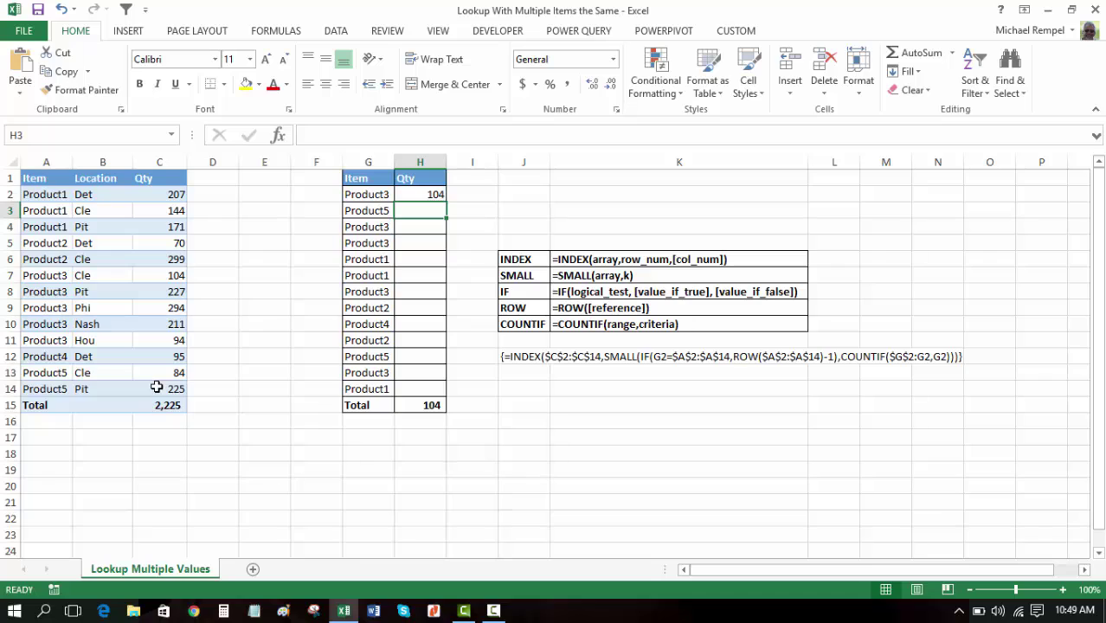
Step: Compare H2 with the source quantity in C7, and fill the VLOOKUP formula down through H14
{"action": "key", "text": "Up"}
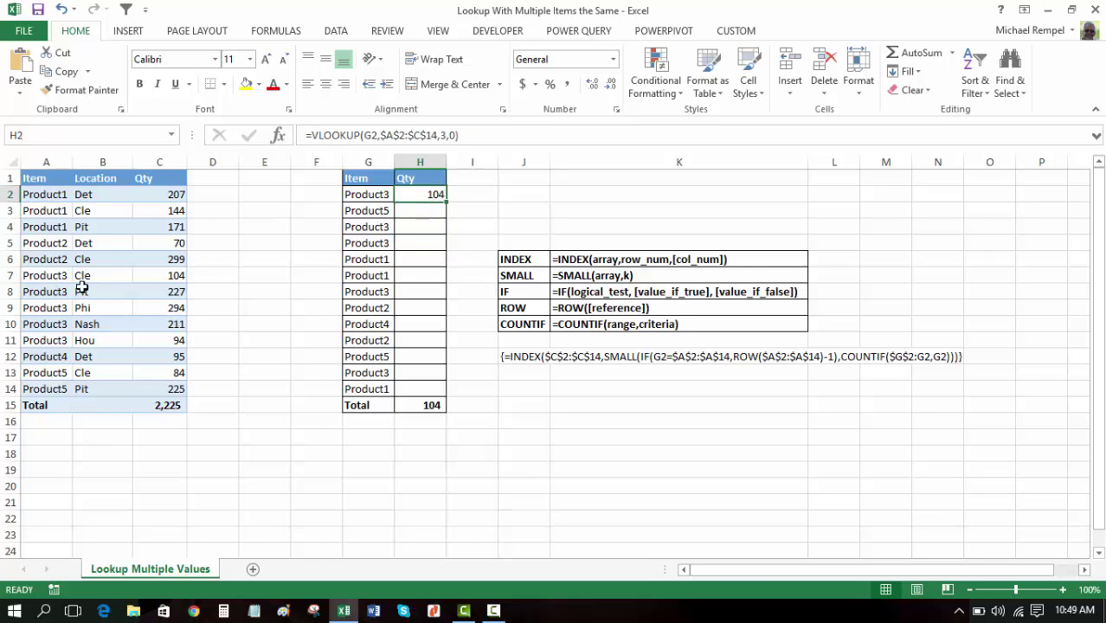
{"action": "left_click", "coordinate": [171, 278]}
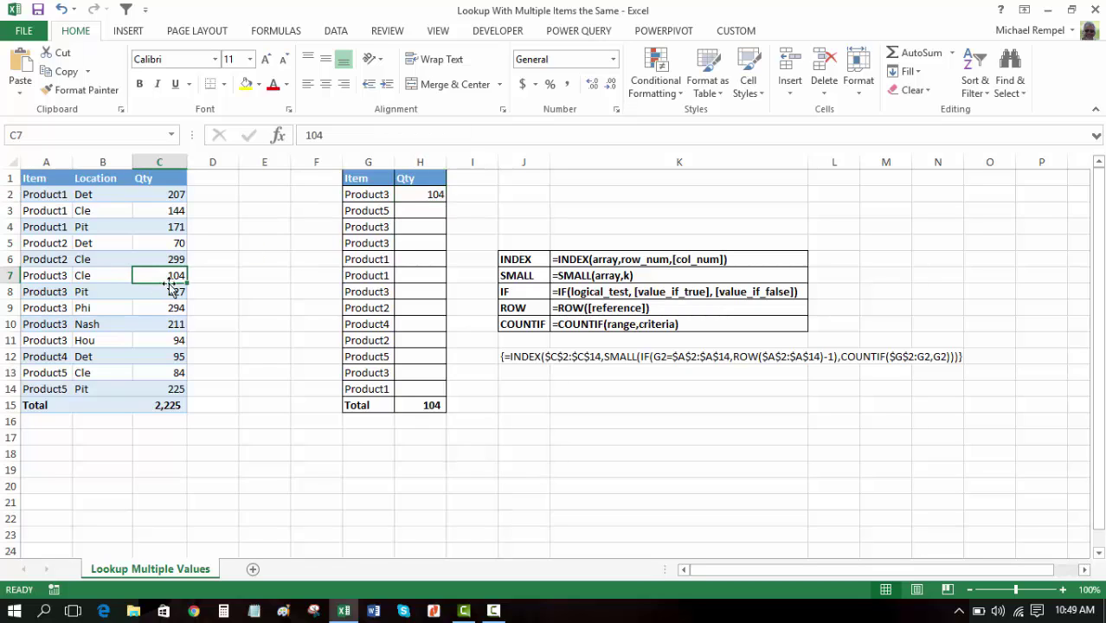
{"action": "left_click", "coordinate": [437, 194]}
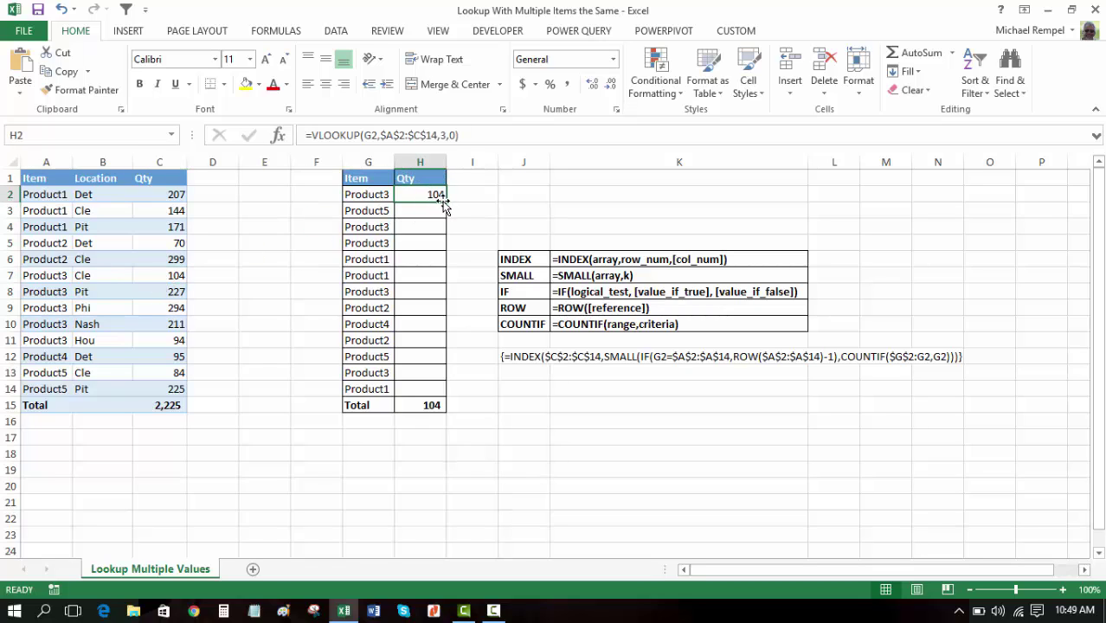
{"action": "left_click_drag", "start_coordinate": [444, 201], "coordinate": [427, 389]}
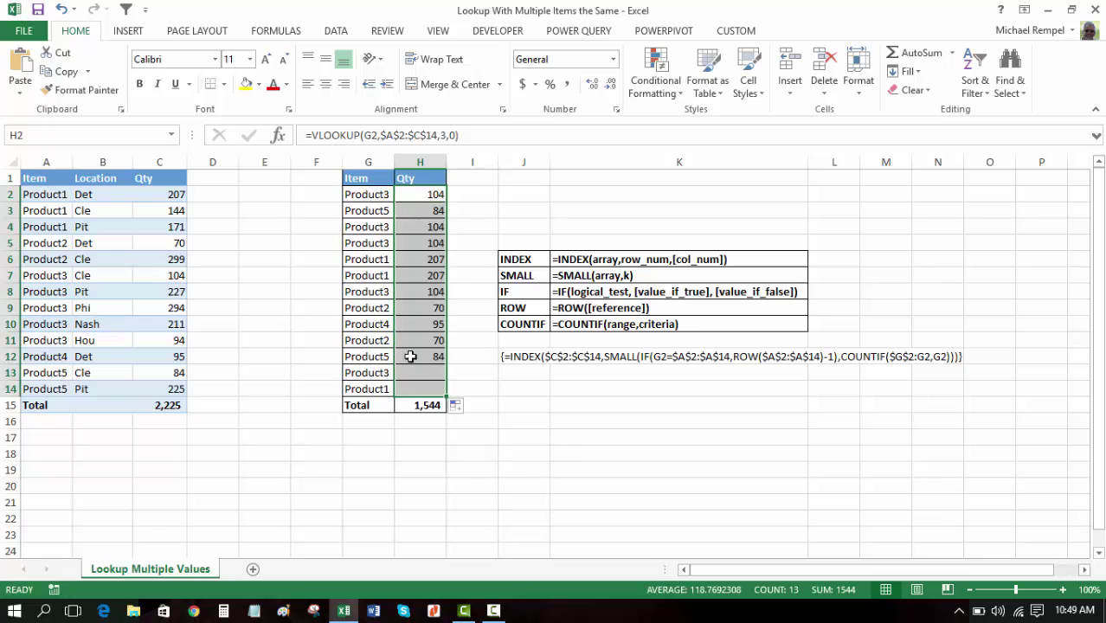
Step: Check the VLOOKUP results for the repeated Product3 items in rows 4 and 5, and undo the fill and the formula entry
{"action": "left_click", "coordinate": [365, 227]}
{"action": "left_click", "coordinate": [424, 234]}
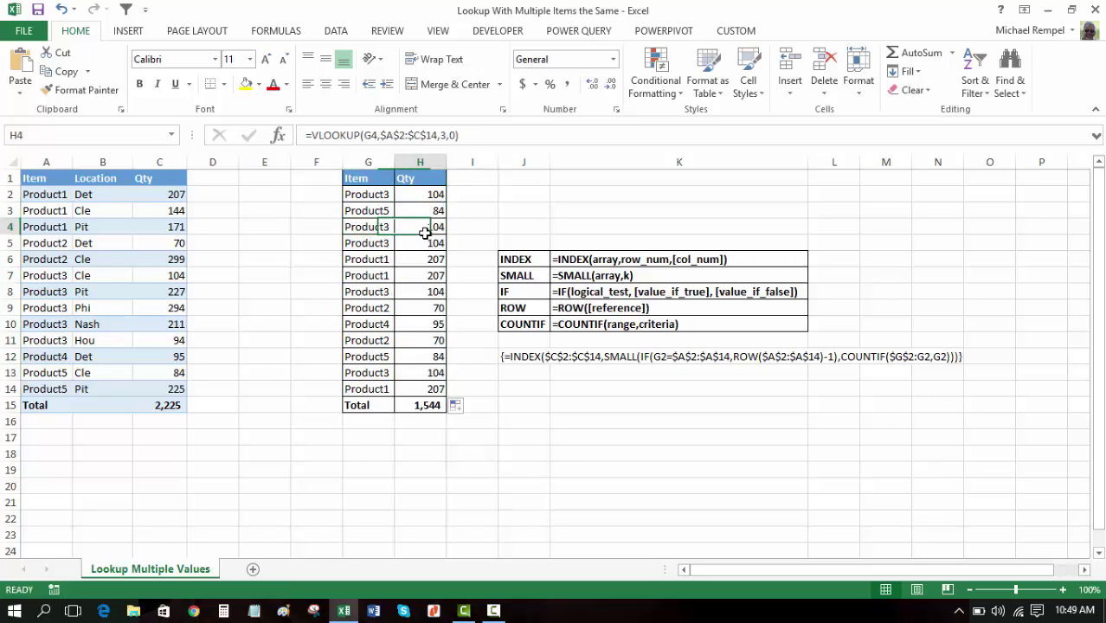
{"action": "left_click", "coordinate": [371, 244]}
{"action": "left_click", "coordinate": [406, 244]}
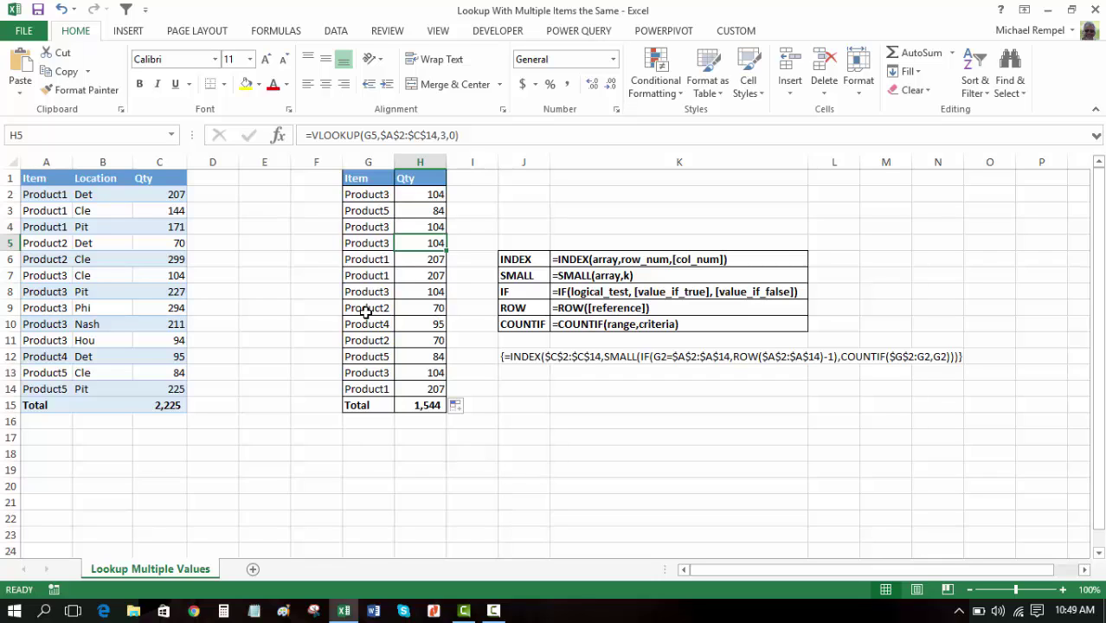
{"action": "key", "text": "ctrl+z"}
{"action": "key", "text": "ctrl+z"}
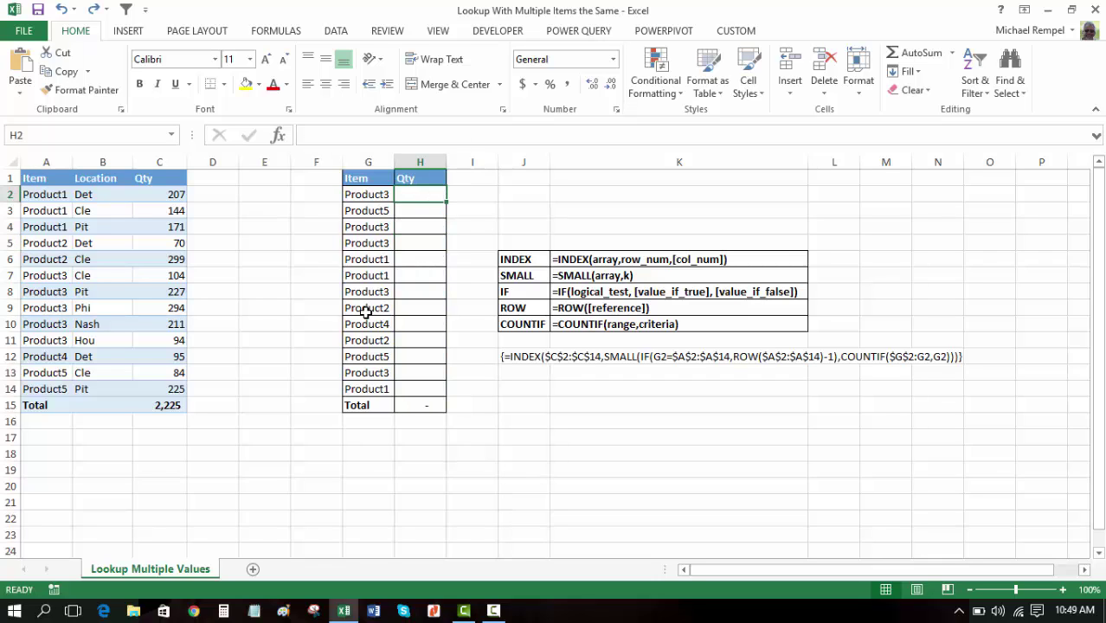
Step: Copy the INDEX/SMALL/IF formula text from J12 without its braces into H2 and enter it as an array formula
{"action": "left_click", "coordinate": [526, 364]}
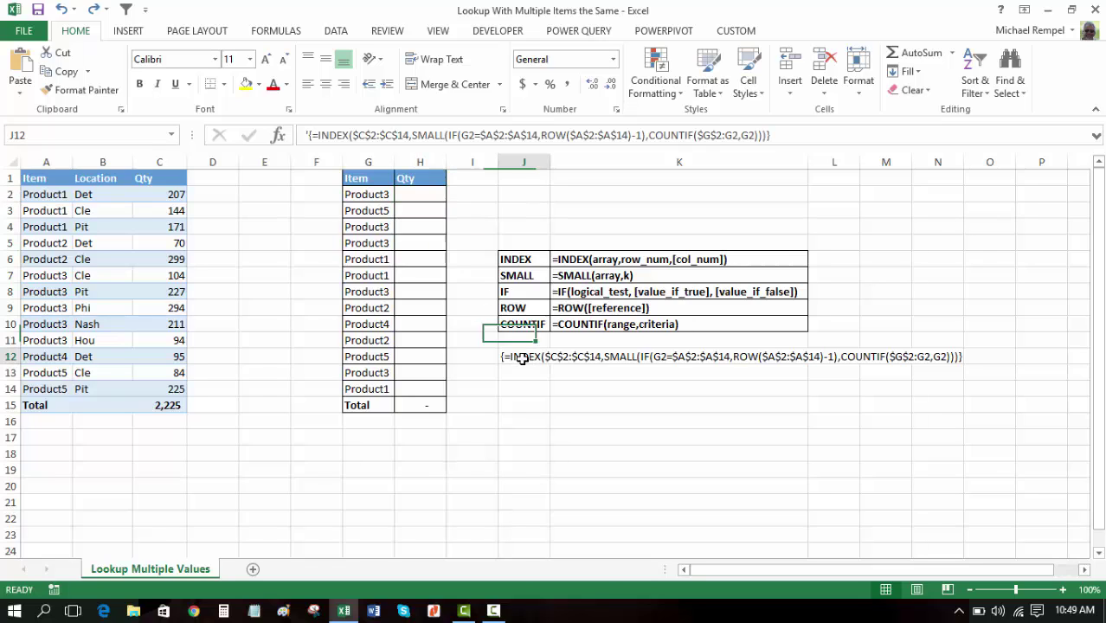
{"action": "left_click_drag", "start_coordinate": [764, 135], "coordinate": [312, 135]}
{"action": "key", "text": "ctrl+c"}
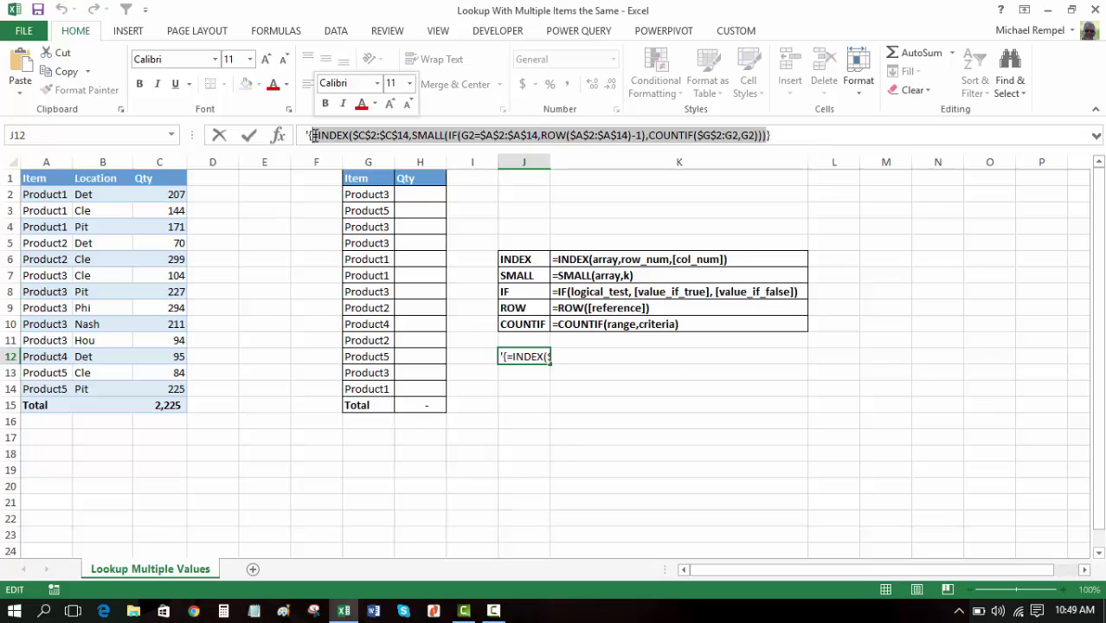
{"action": "key", "text": "Return"}
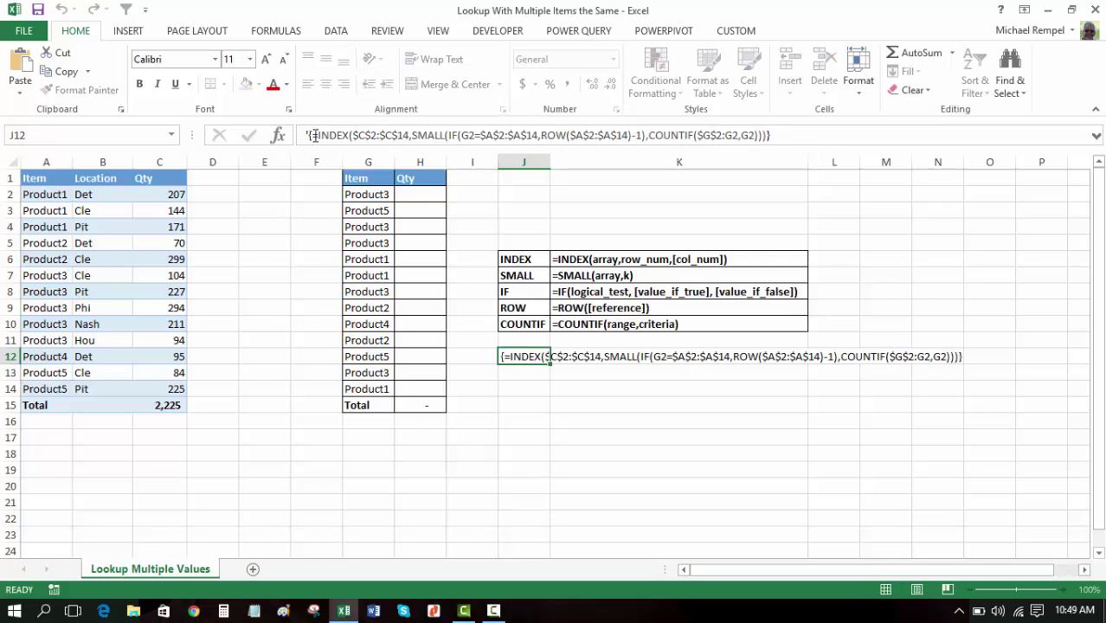
{"action": "left_click", "coordinate": [424, 192]}
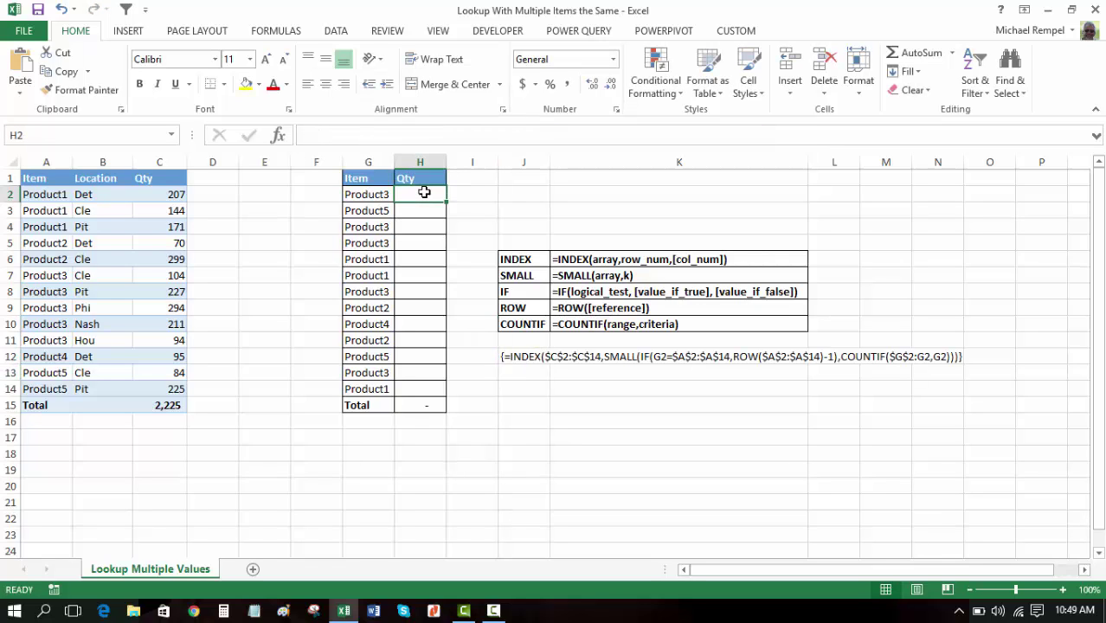
{"action": "key", "text": "ctrl+v"}
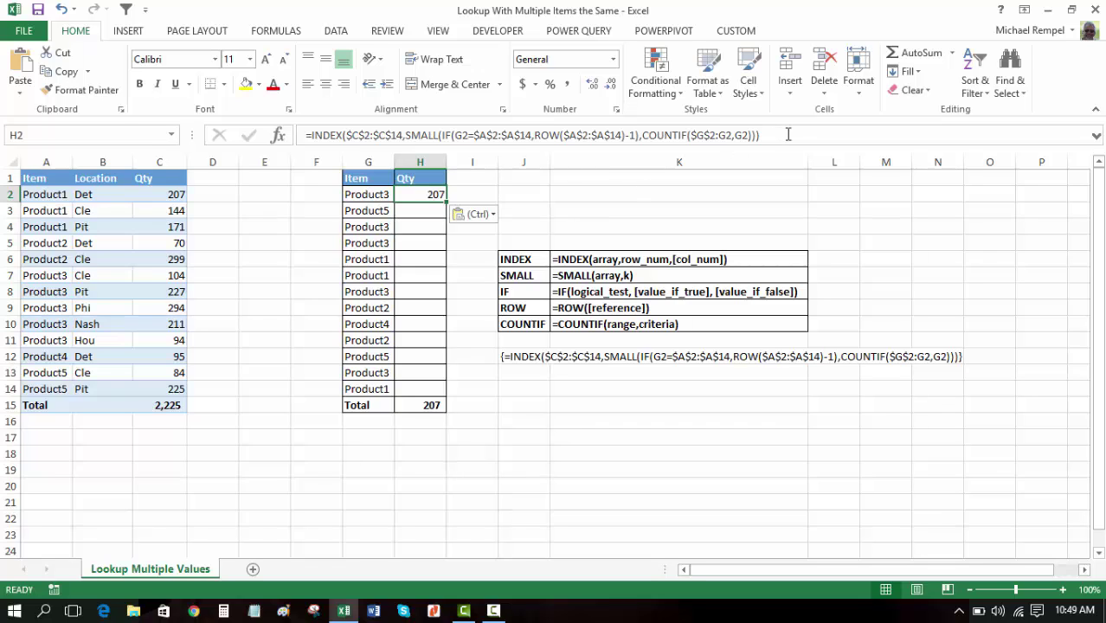
{"action": "left_click", "coordinate": [788, 134]}
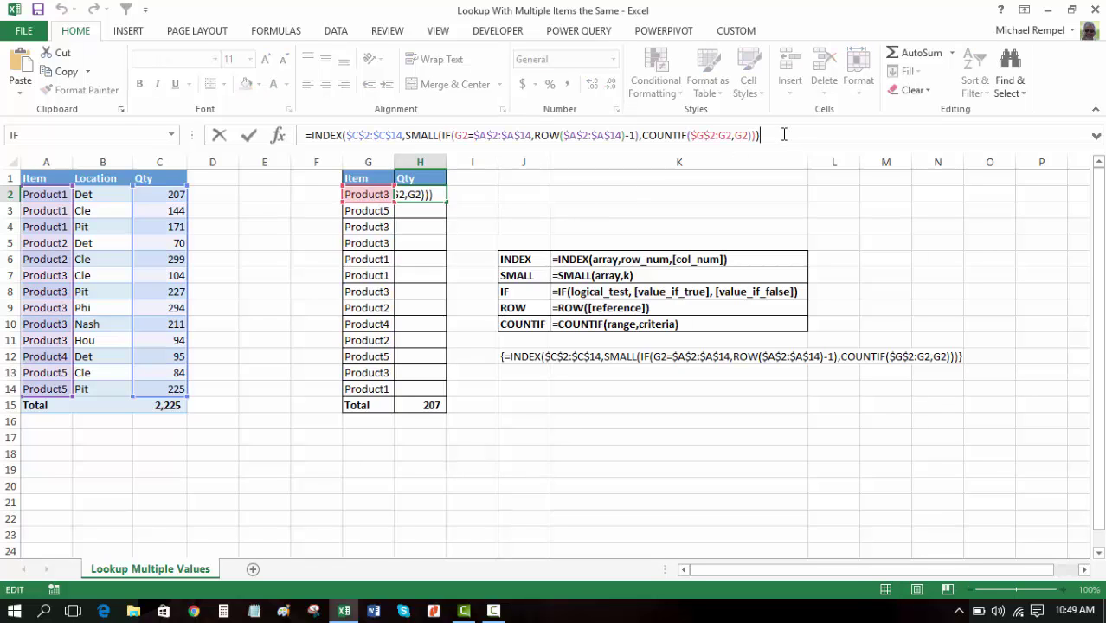
{"action": "key", "text": "ctrl+shift+Return"}
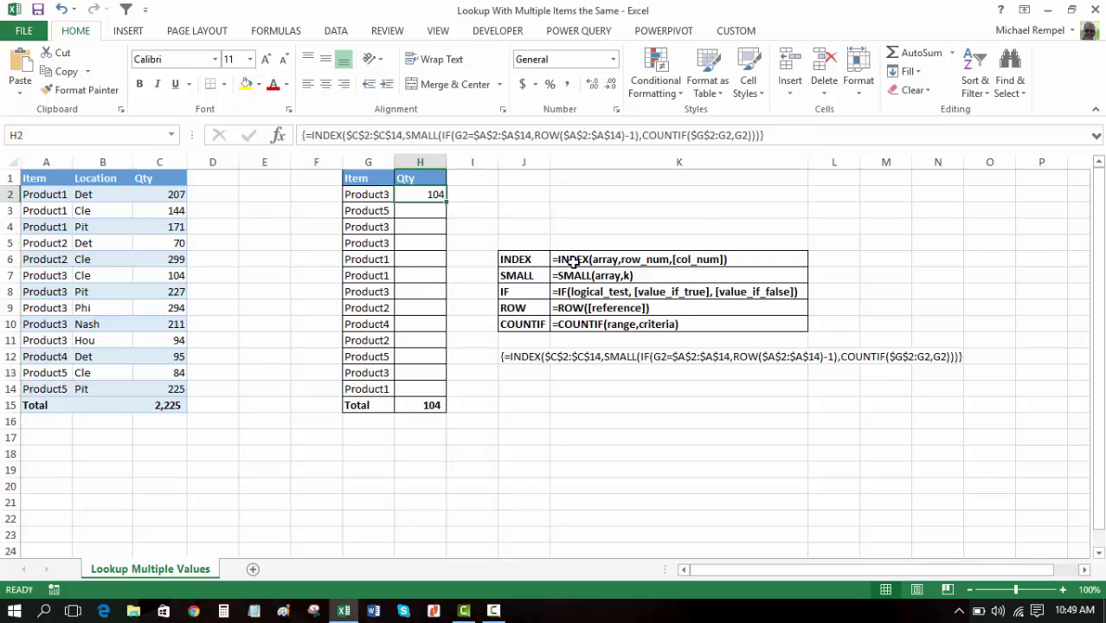
Step: Fill the array formula from H2 down through H14 and compare the totals in H15 and C15
{"action": "left_click_drag", "start_coordinate": [445, 200], "coordinate": [442, 389]}
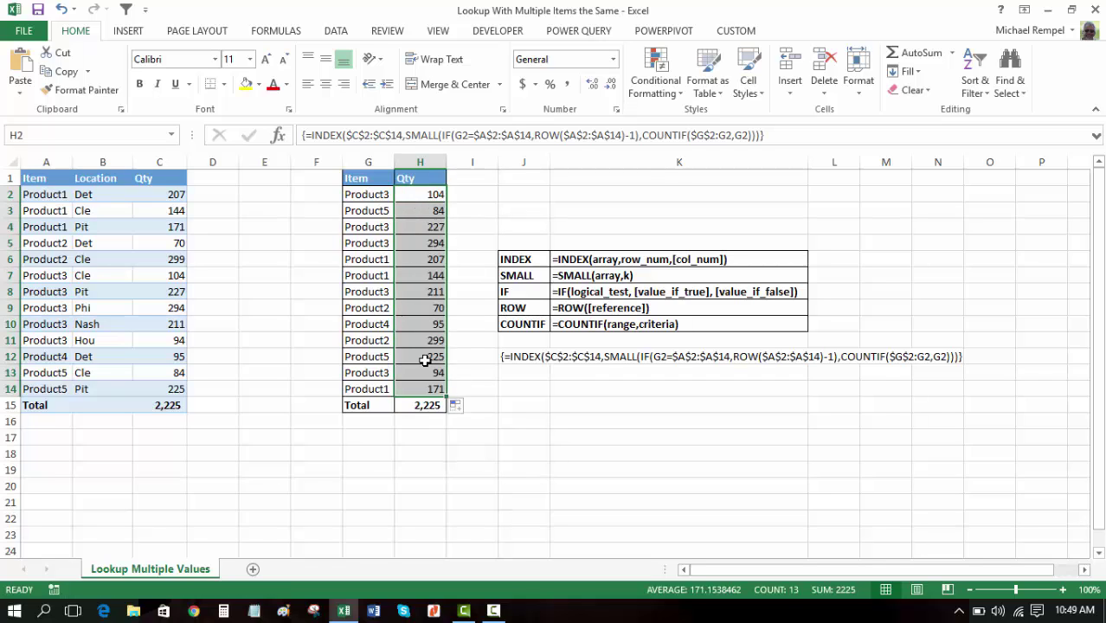
{"action": "left_click", "coordinate": [423, 405]}
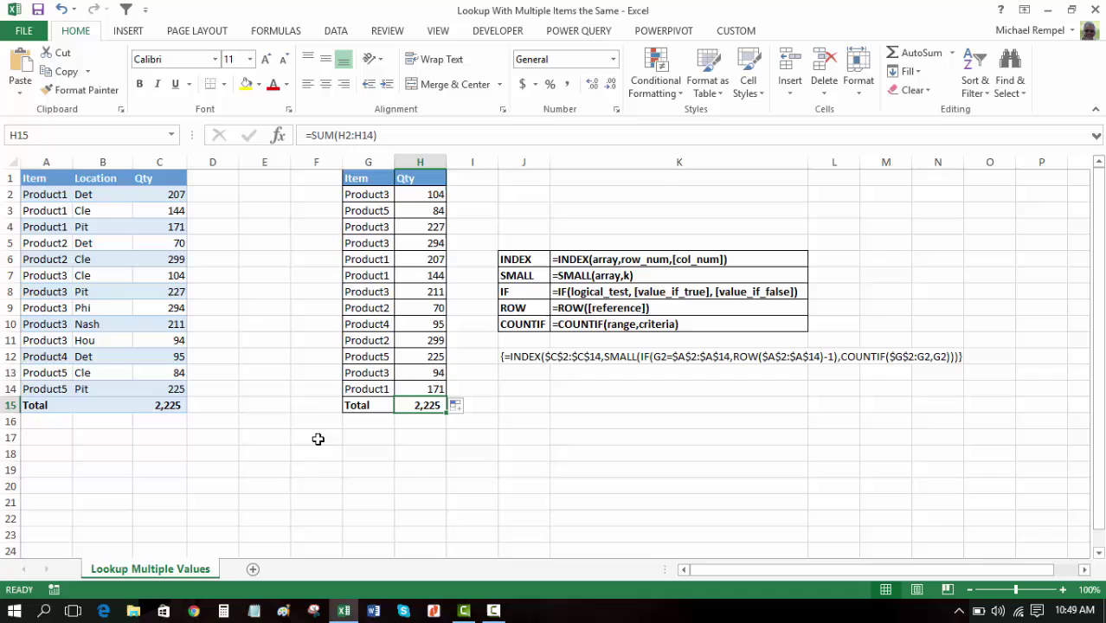
{"action": "left_click", "coordinate": [162, 405]}
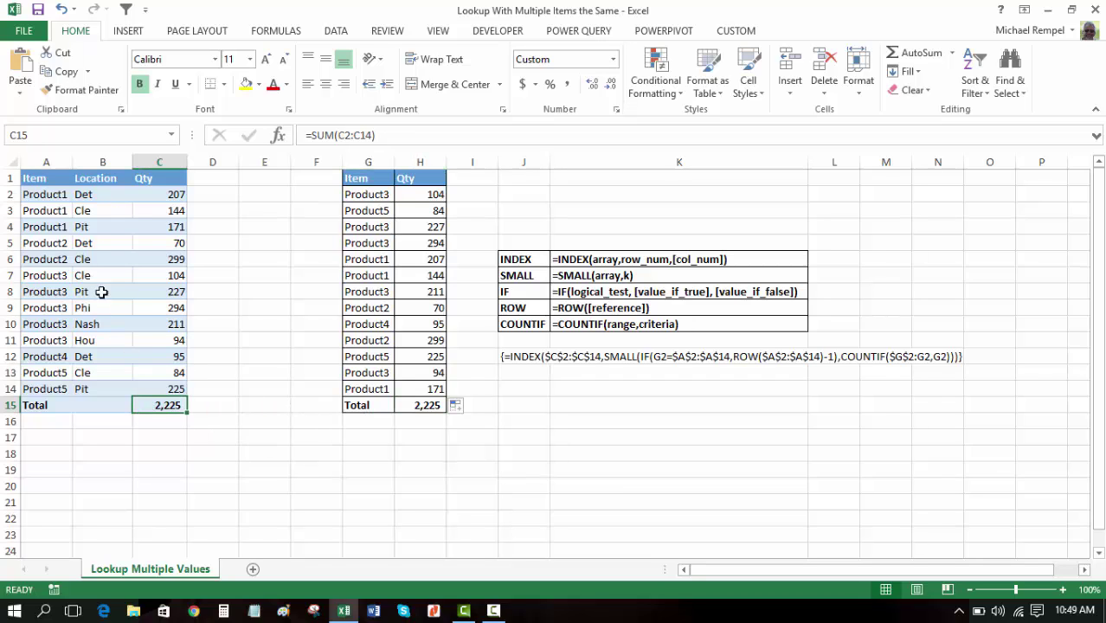
Step: Check the Product3 results in H2, H4, H5 and H13 against the source quantities in C7:C11
{"action": "left_click", "coordinate": [426, 195]}
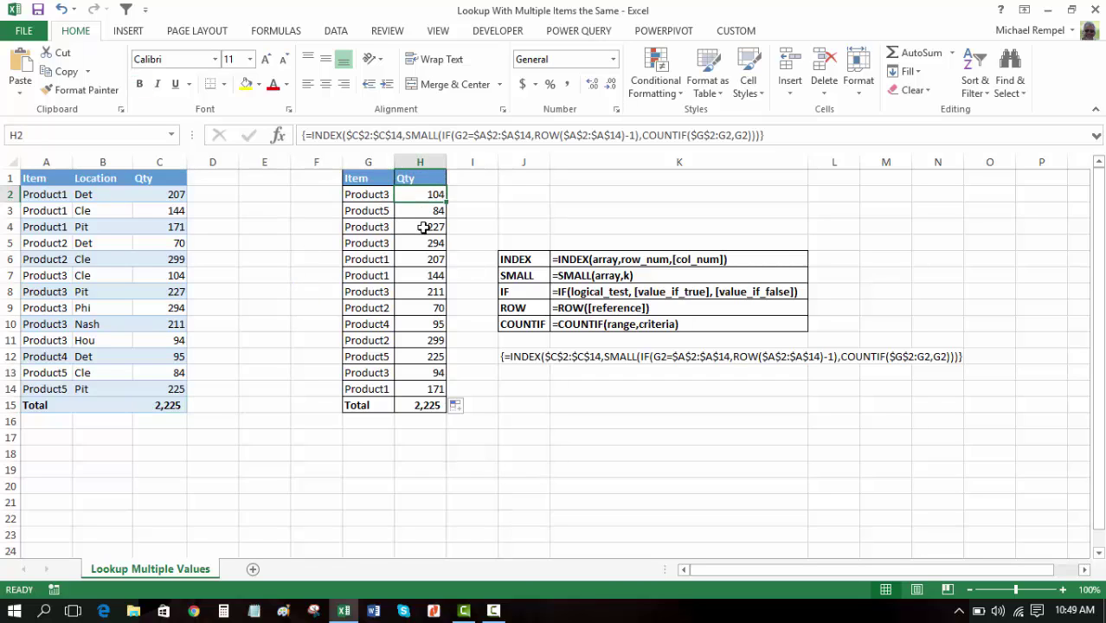
{"action": "left_click", "coordinate": [416, 227]}
{"action": "left_click", "coordinate": [416, 246]}
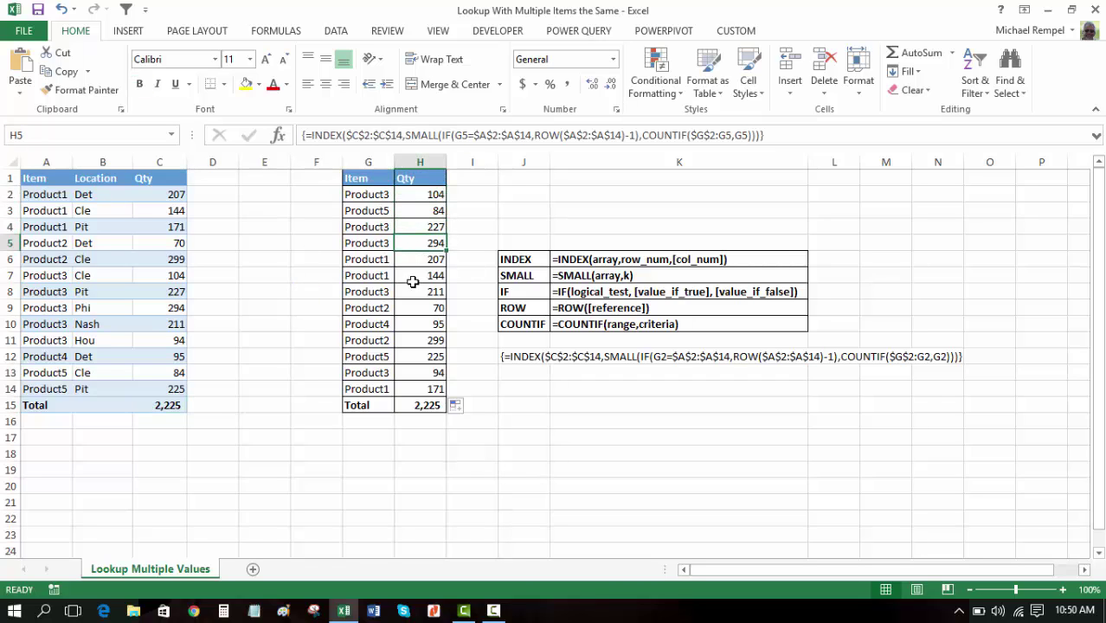
{"action": "left_click", "coordinate": [424, 372]}
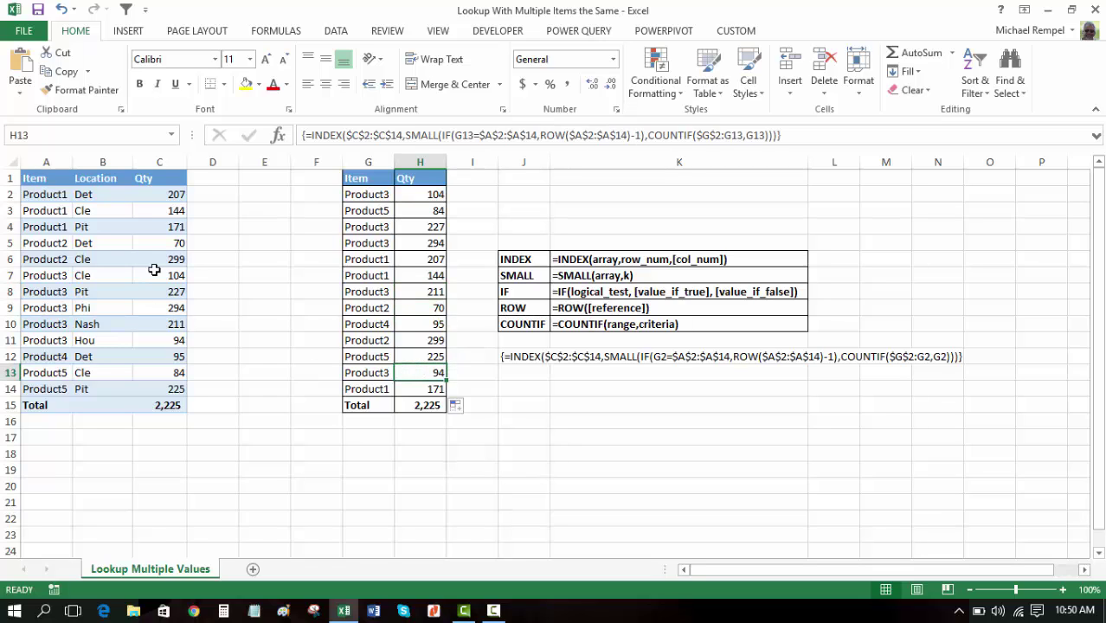
{"action": "left_click_drag", "start_coordinate": [155, 275], "coordinate": [160, 341]}
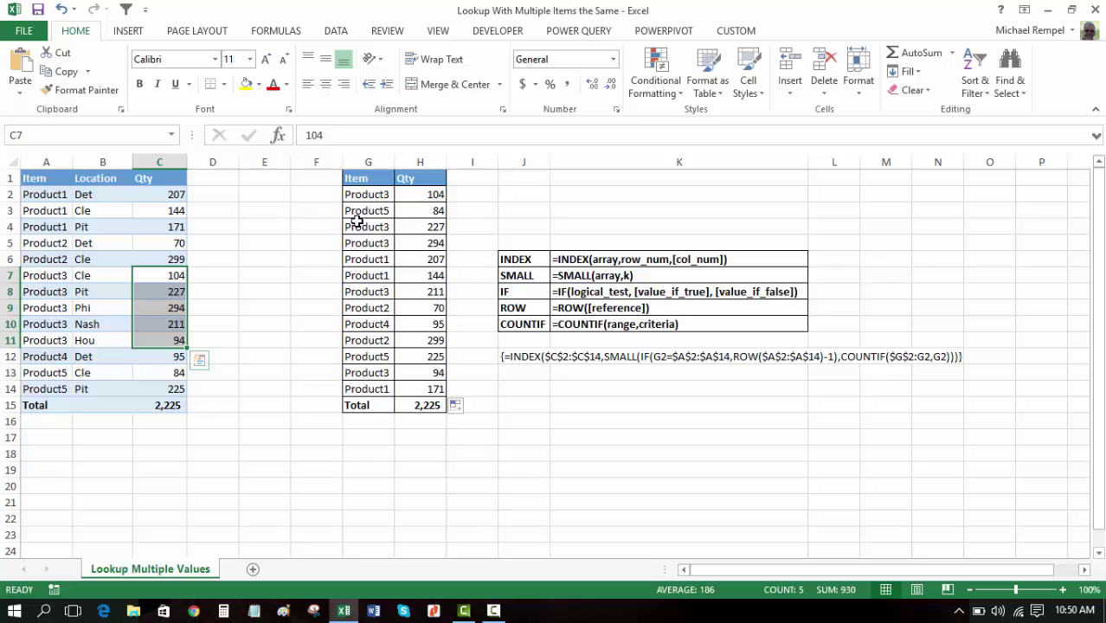
Step: Open the array formula in H8 for editing and highlight the array argument of its INDEX function
{"action": "left_click", "coordinate": [424, 291]}
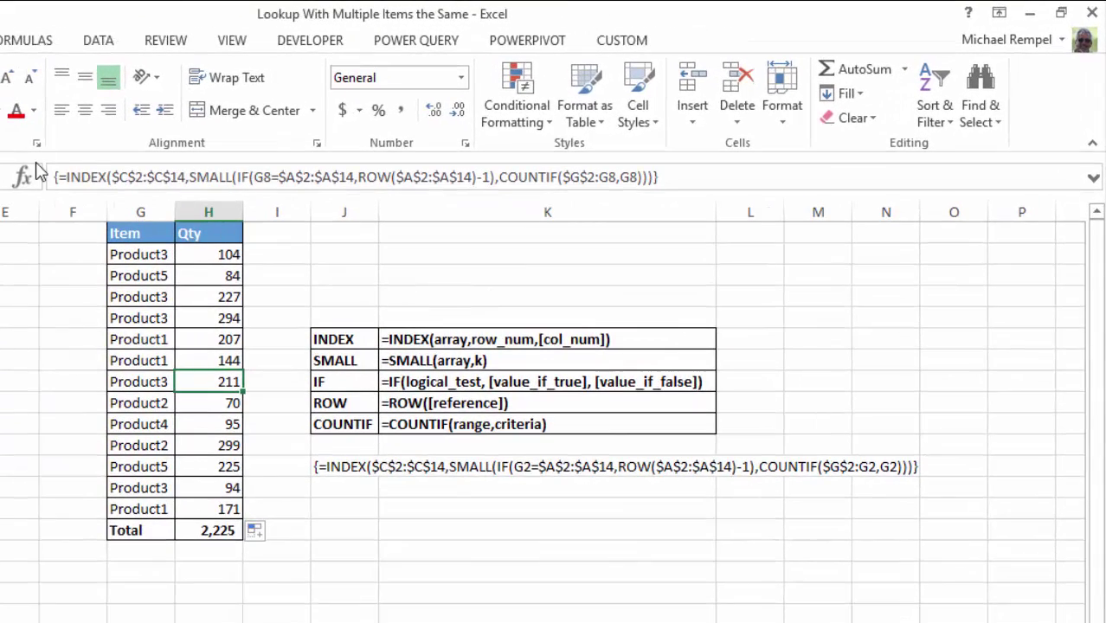
{"action": "left_click", "coordinate": [111, 177]}
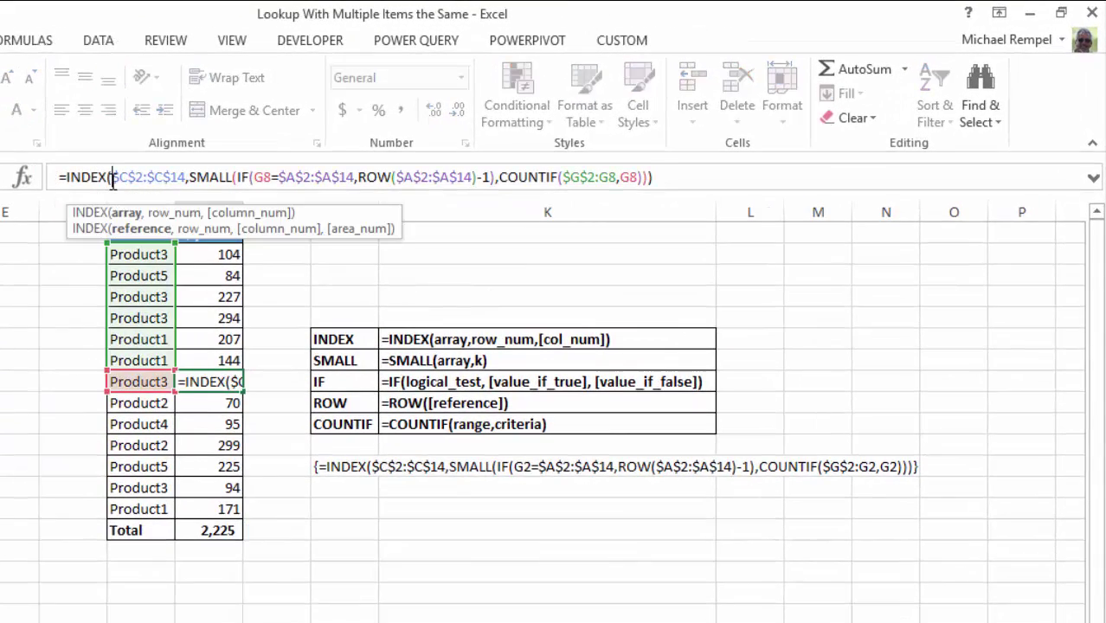
{"action": "left_click", "coordinate": [126, 214]}
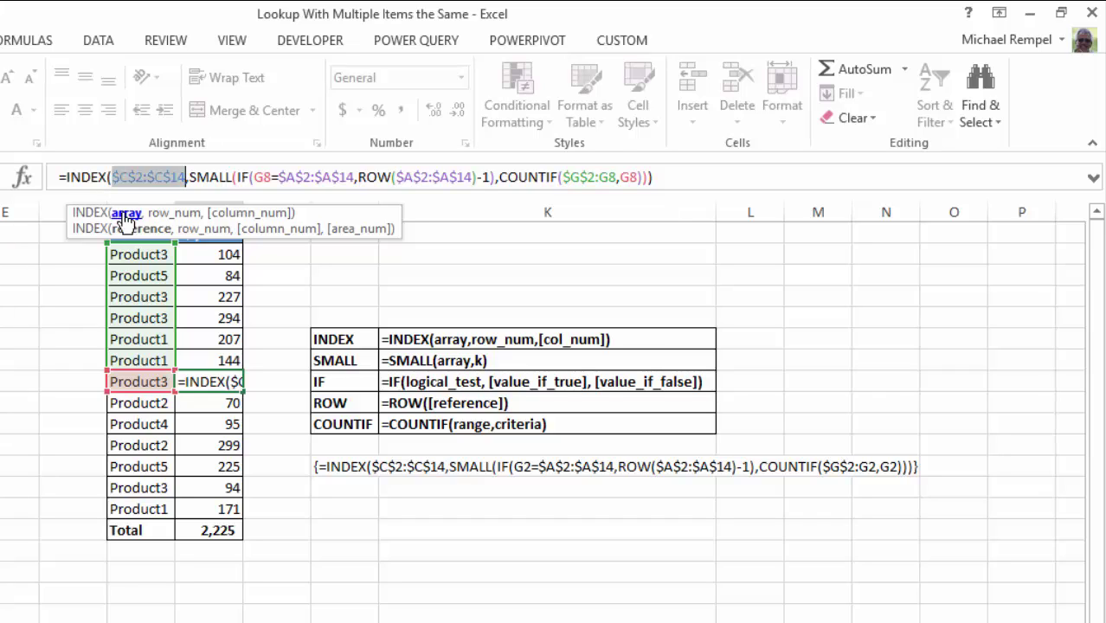
Step: Highlight INDEX's row_num argument, SMALL's array and k arguments, and COUNTIF's range argument in the H8 formula
{"action": "left_click", "coordinate": [185, 214]}
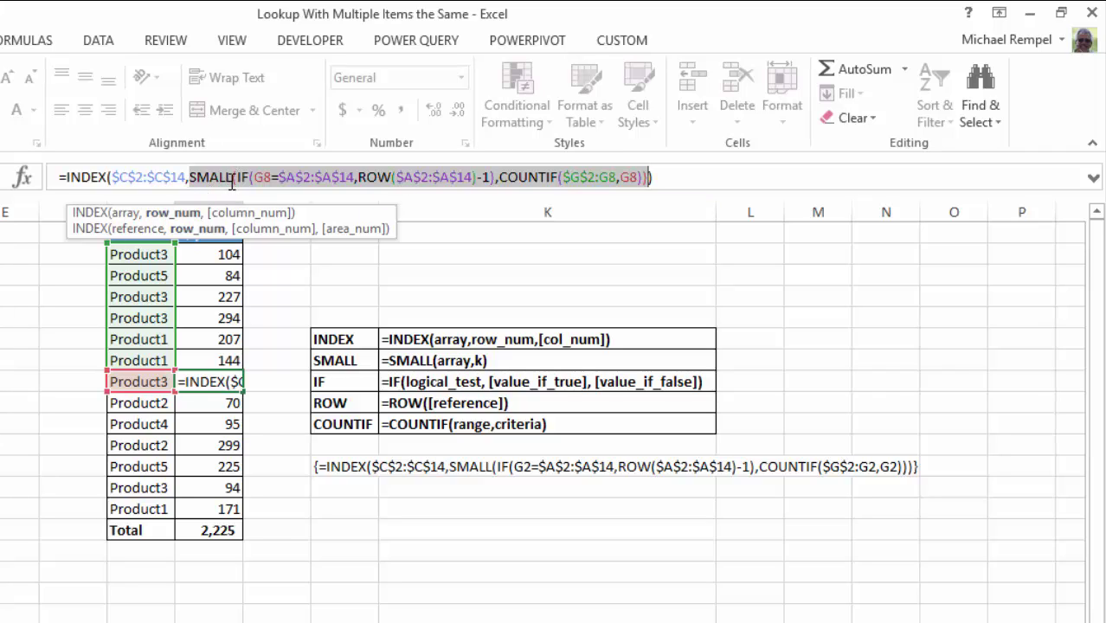
{"action": "left_click", "coordinate": [238, 177]}
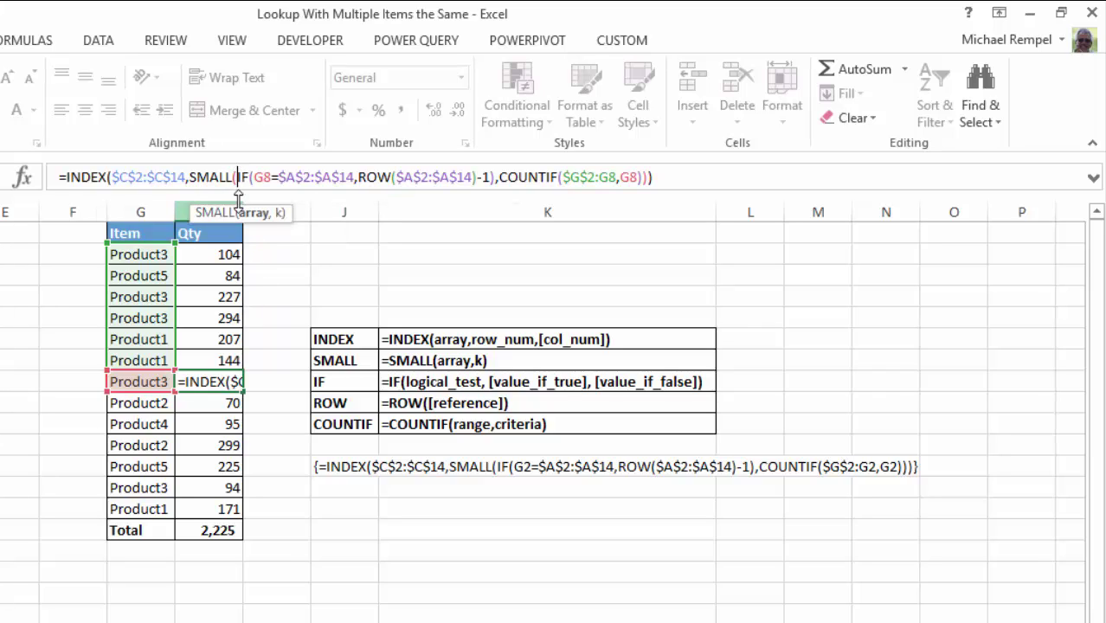
{"action": "left_click", "coordinate": [253, 213]}
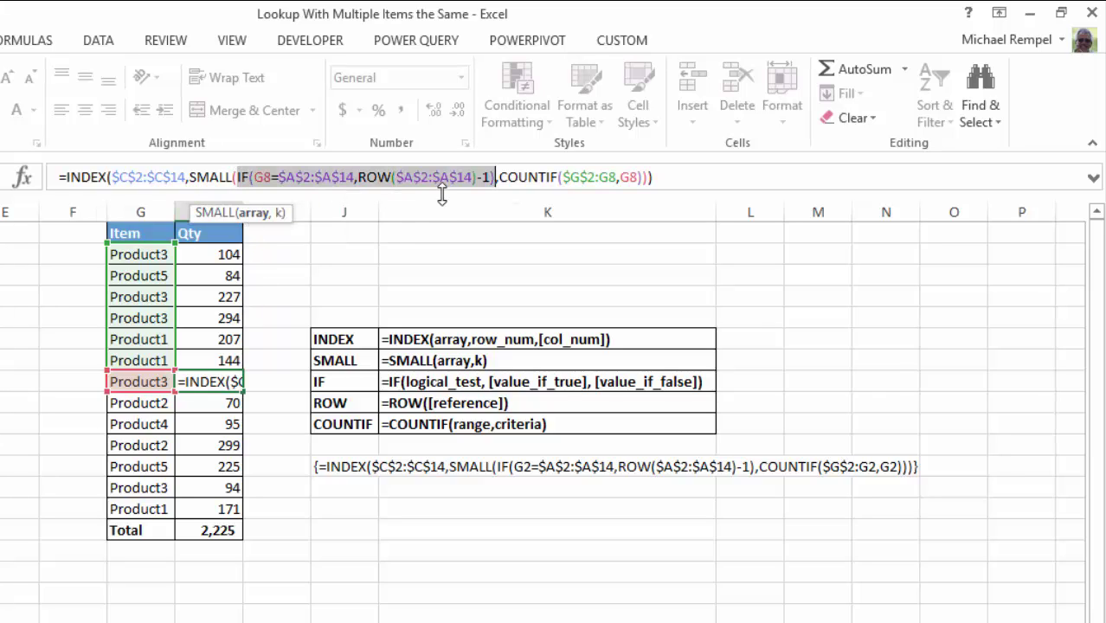
{"action": "left_click", "coordinate": [277, 214]}
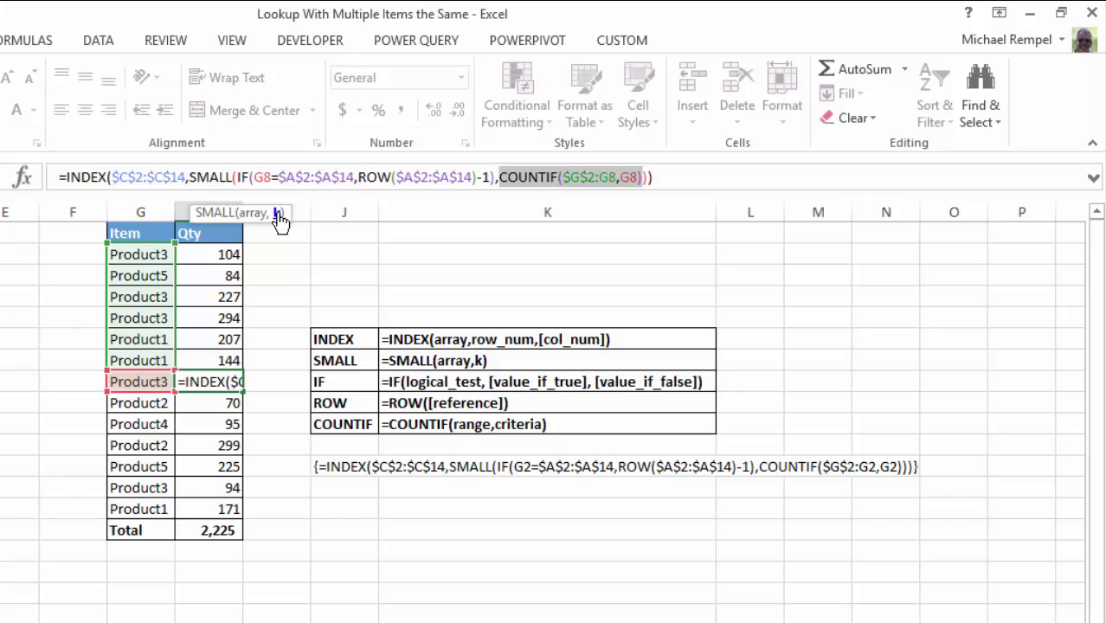
{"action": "left_click", "coordinate": [564, 177]}
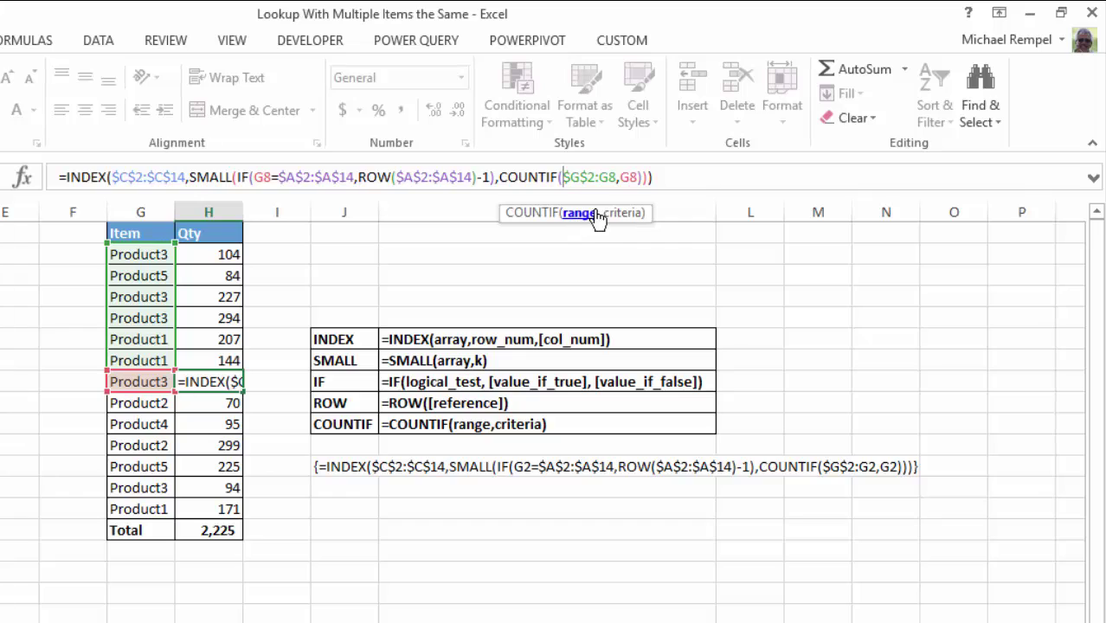
{"action": "left_click", "coordinate": [577, 218]}
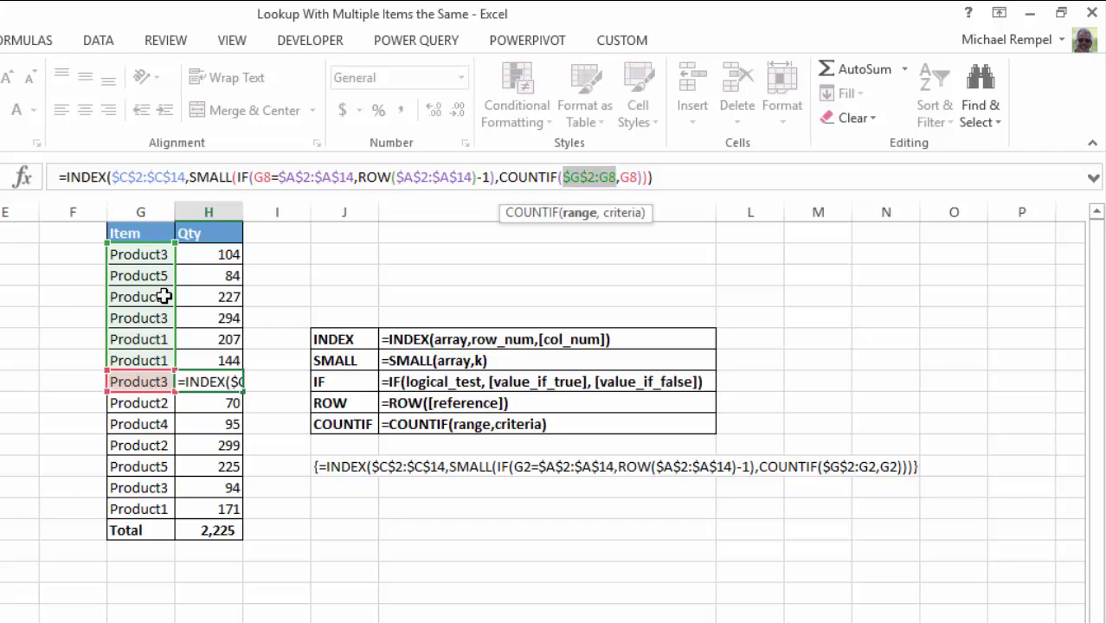
Step: Evaluate SMALL's k argument in place within the H8 formula, highlight its array argument, and discard the edit
{"action": "left_click", "coordinate": [240, 176]}
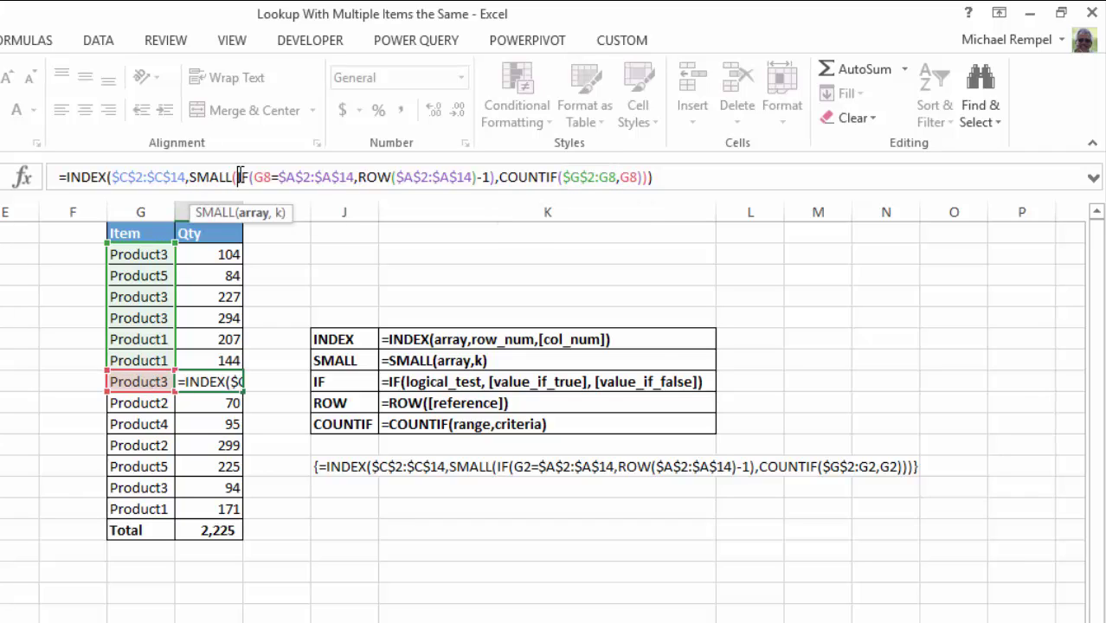
{"action": "left_click", "coordinate": [278, 214]}
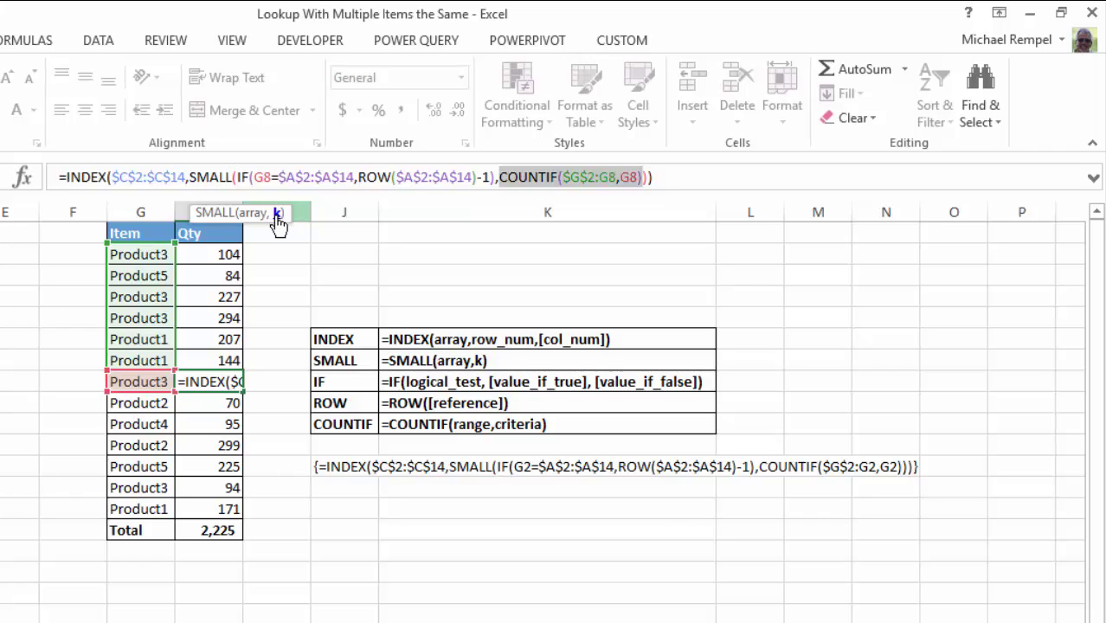
{"action": "key", "text": "F9"}
{"action": "key", "text": "F9"}
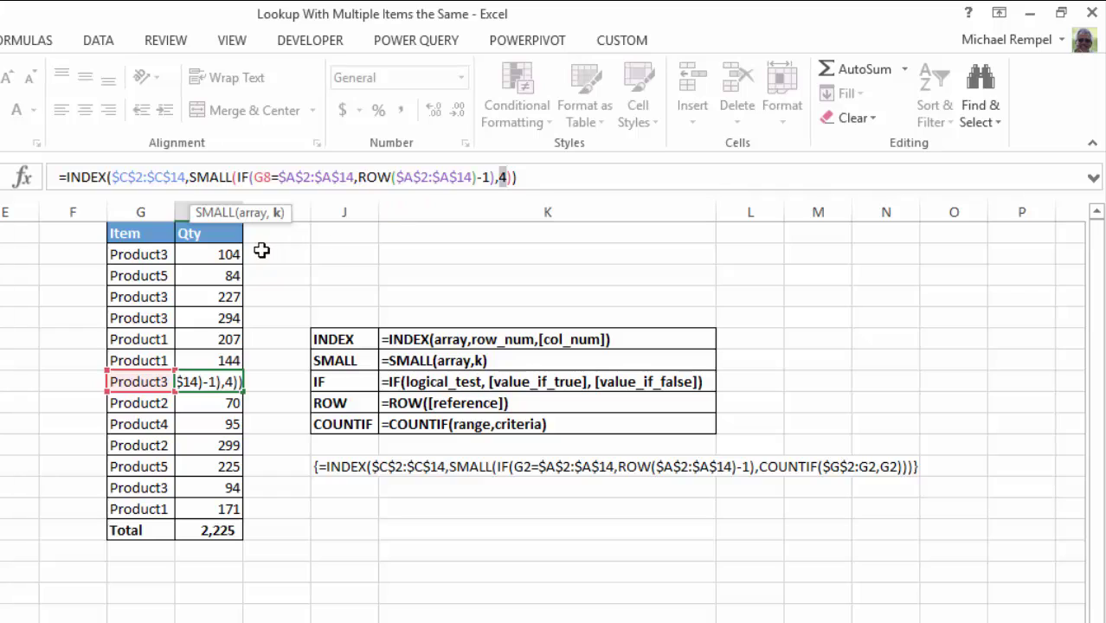
{"action": "left_click", "coordinate": [244, 213]}
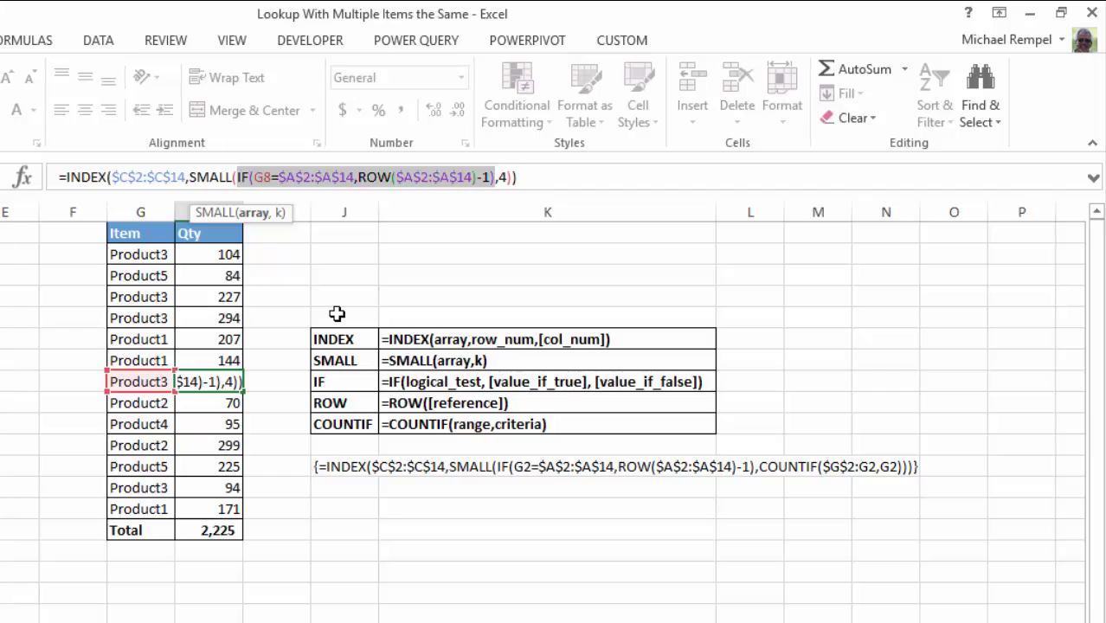
{"action": "key", "text": "Escape"}
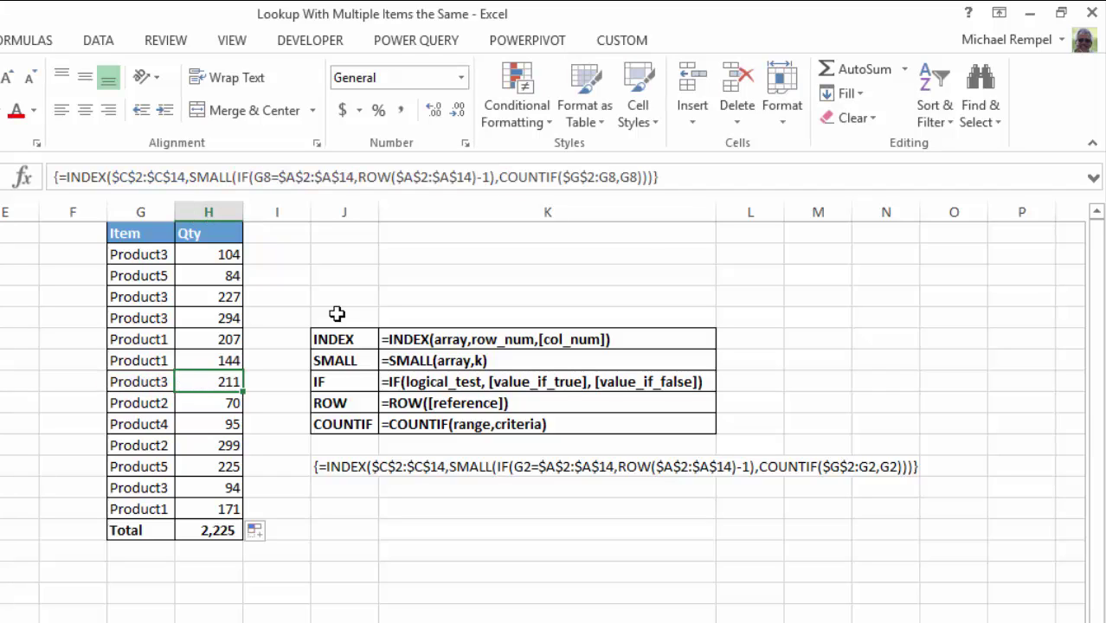
Step: Reopen the H8 formula and evaluate the IF function's logical_test and value_if_true arguments in place
{"action": "left_click", "coordinate": [249, 176]}
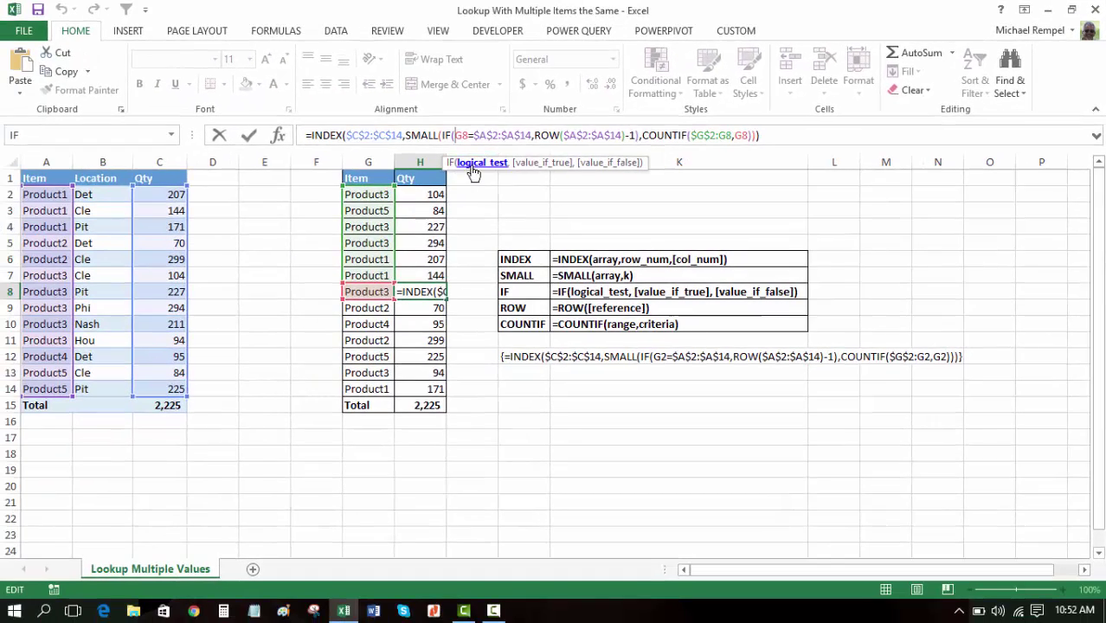
{"action": "left_click", "coordinate": [329, 198]}
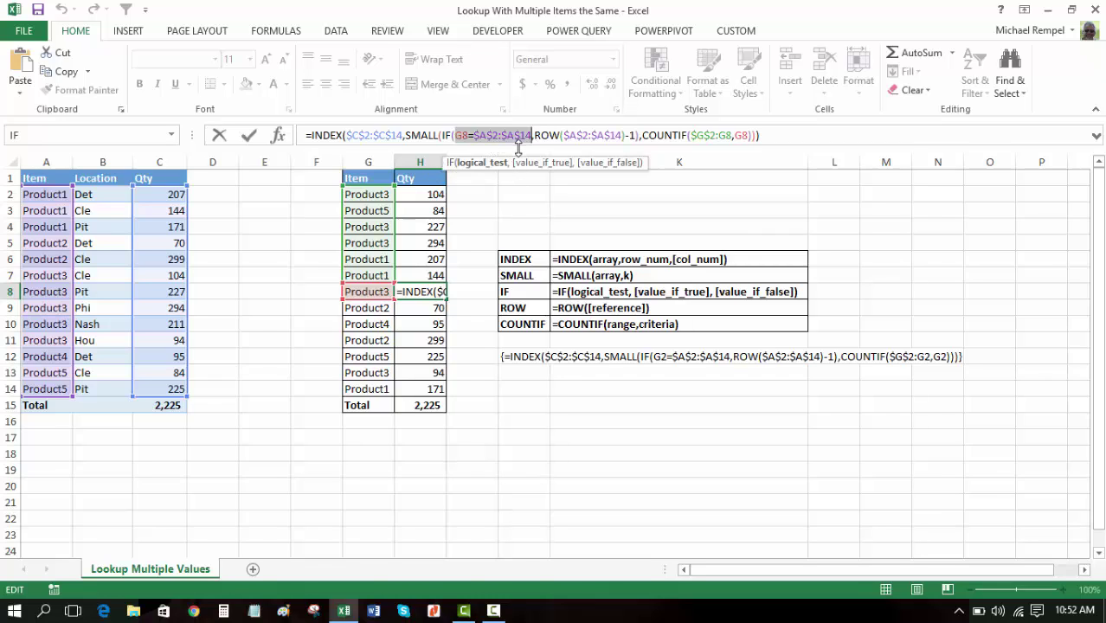
{"action": "key", "text": "F9"}
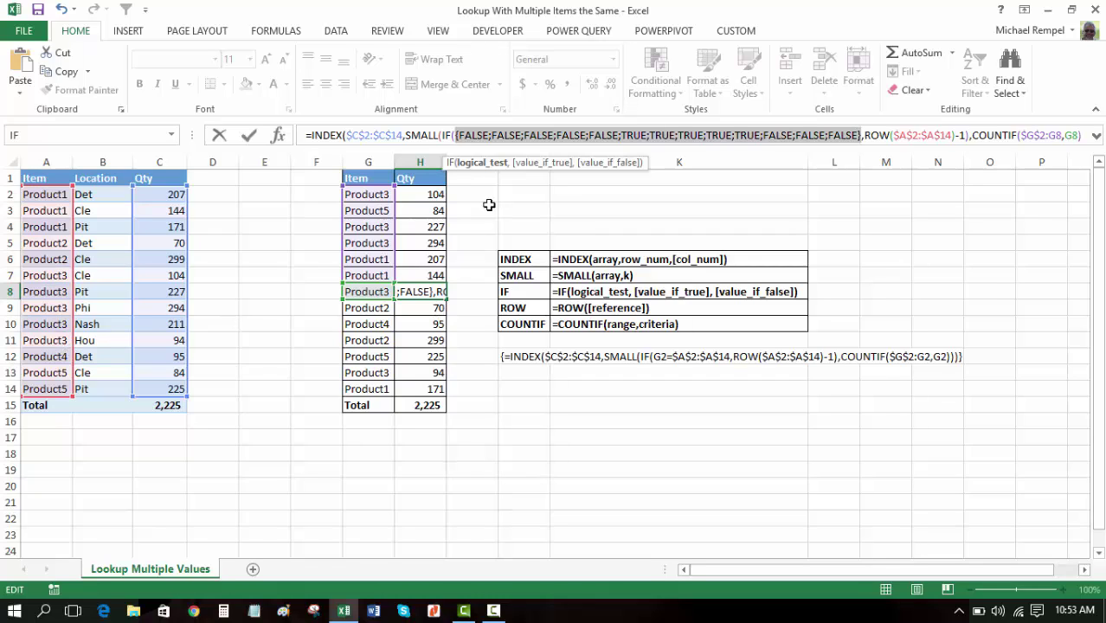
{"action": "left_click", "coordinate": [522, 165]}
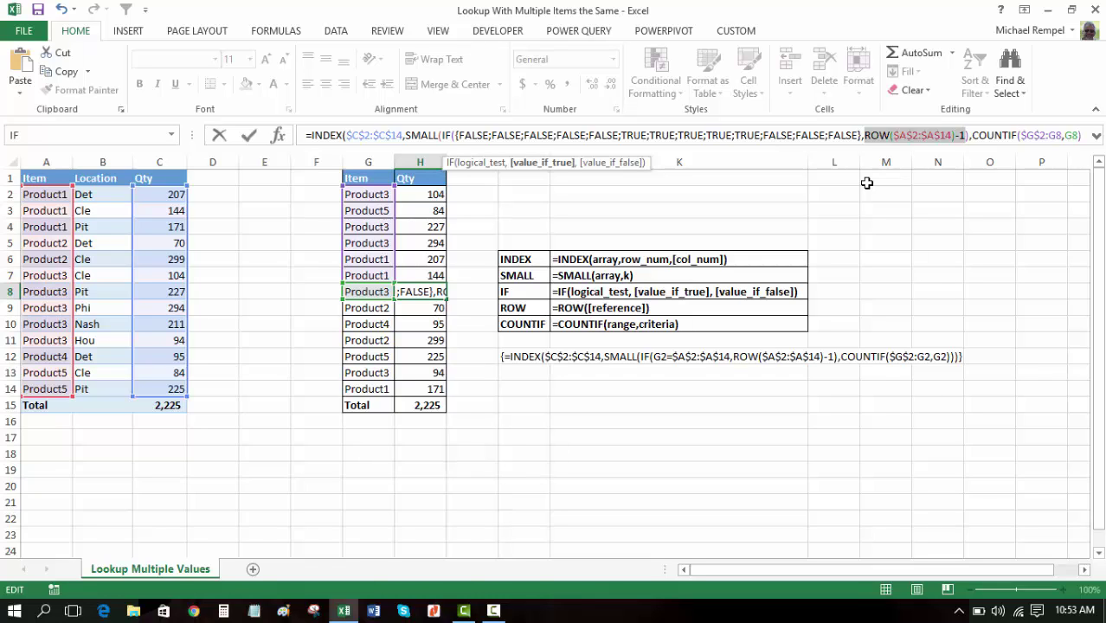
{"action": "key", "text": "F9"}
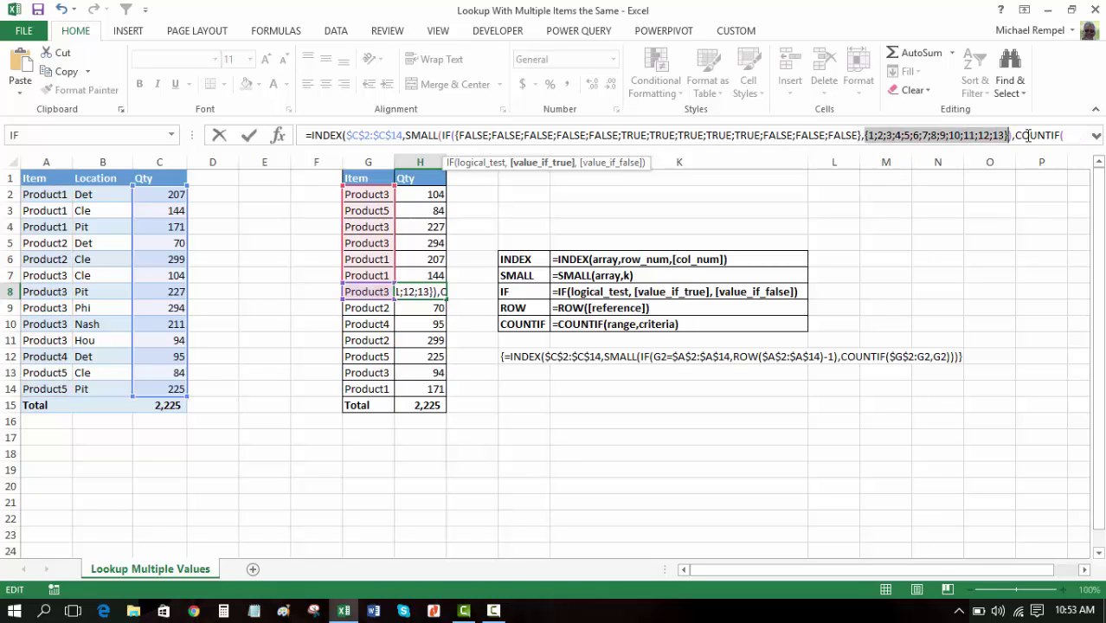
Step: View the full H8 formula and evaluate SMALL's whole array argument, the IF expression, in place
{"action": "left_click", "coordinate": [1095, 137]}
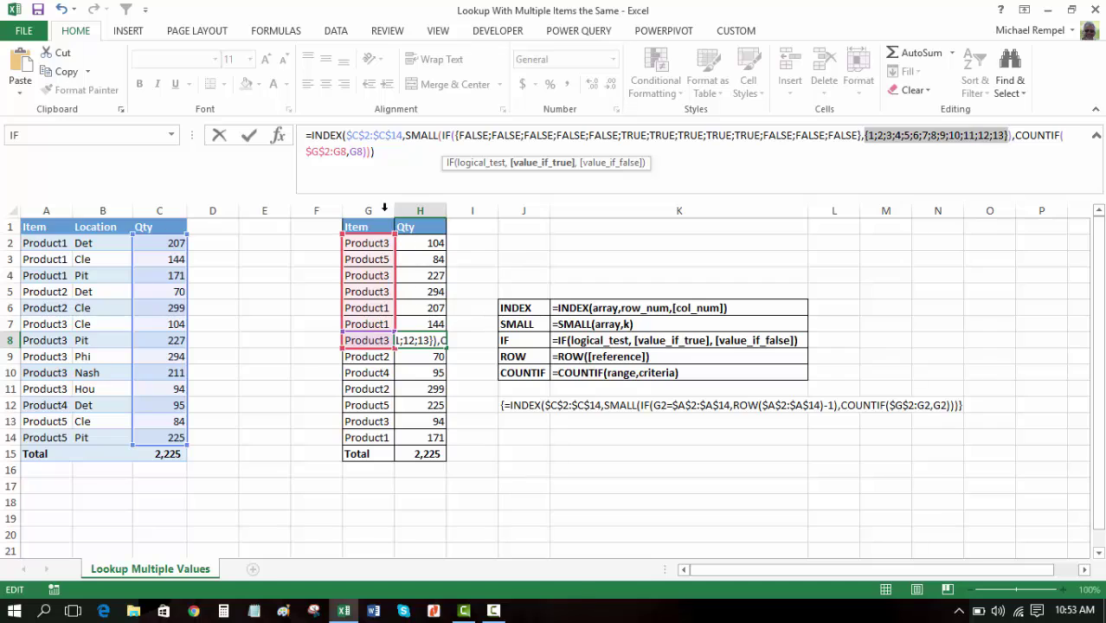
{"action": "left_click", "coordinate": [442, 136]}
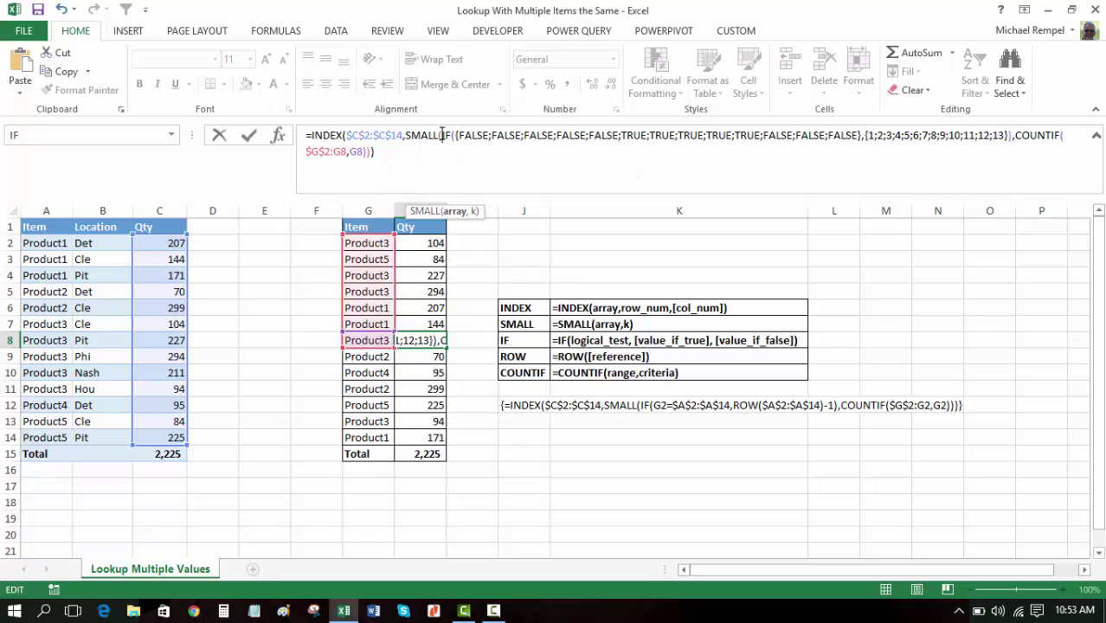
{"action": "left_click", "coordinate": [1095, 136]}
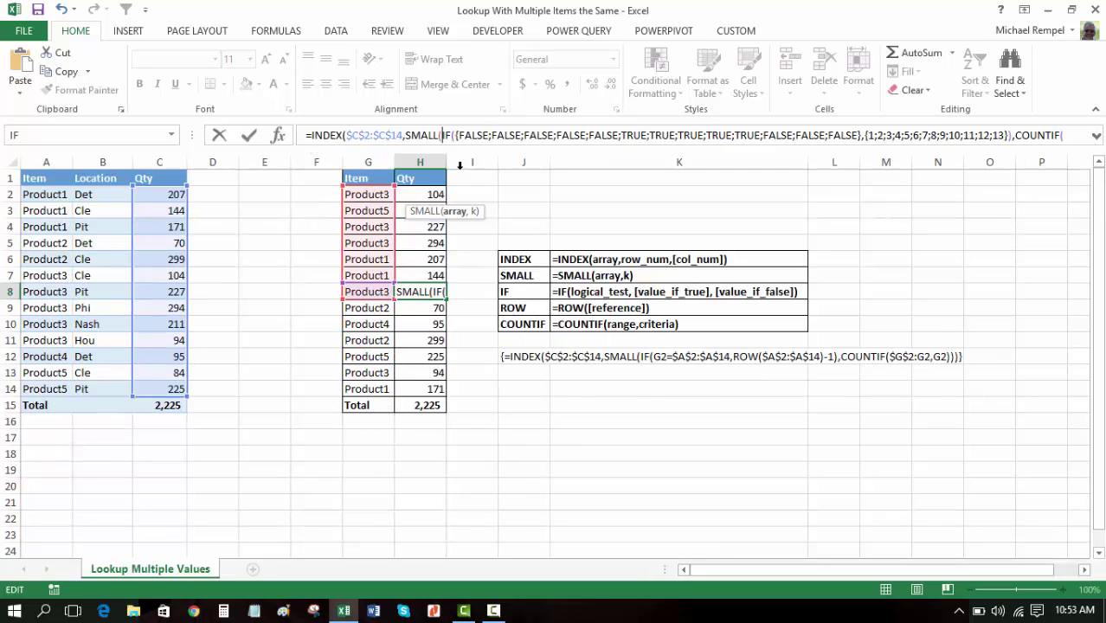
{"action": "left_click", "coordinate": [450, 211]}
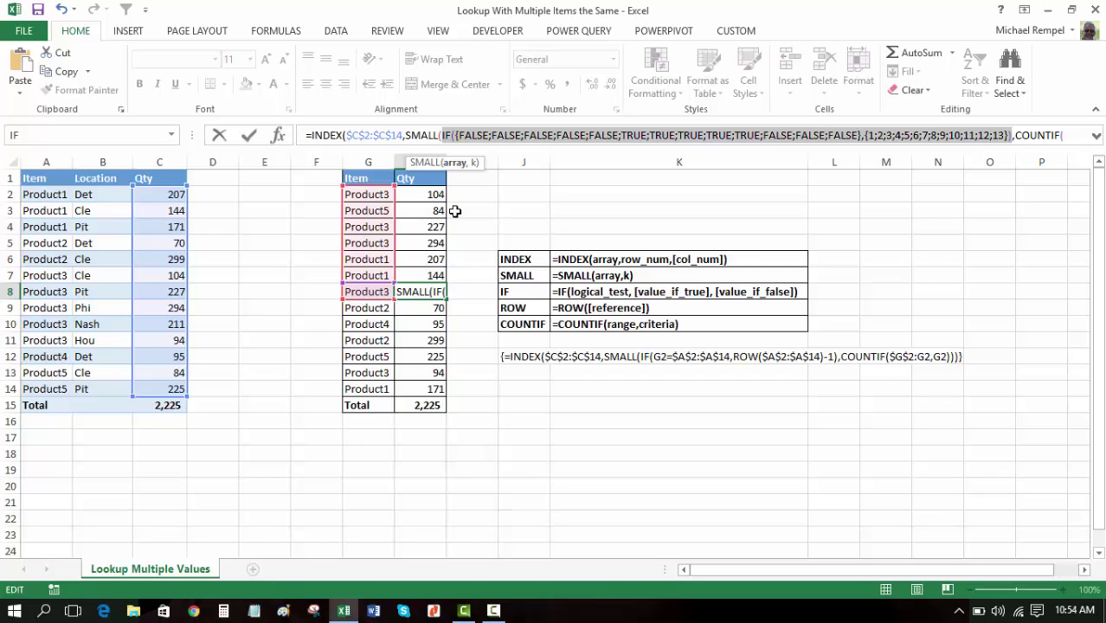
{"action": "key", "text": "F9"}
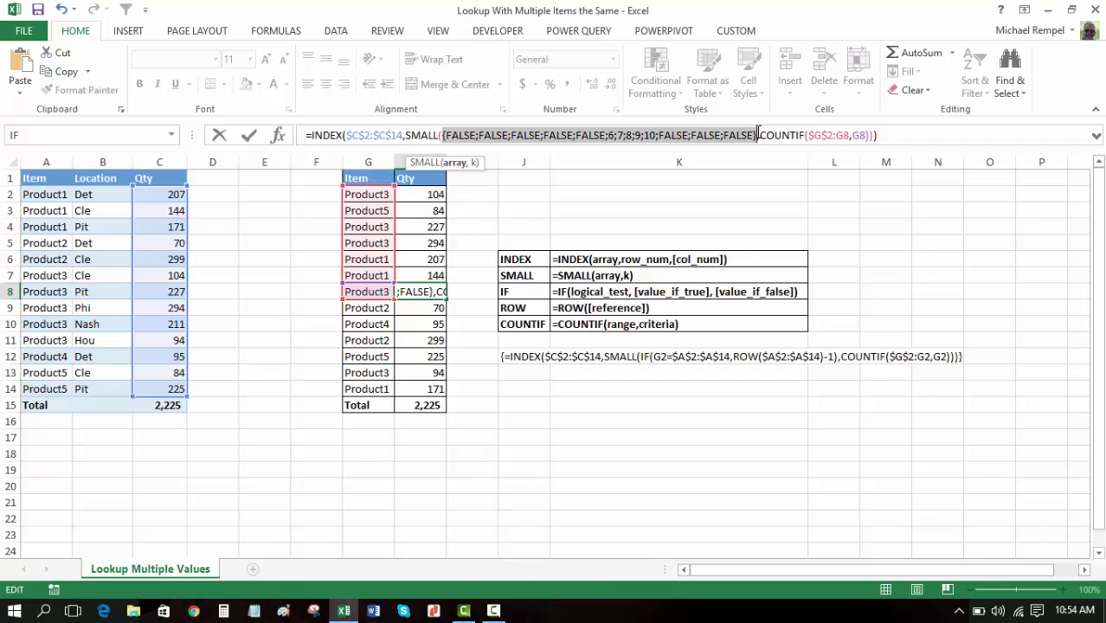
Step: Evaluate the COUNTIF expression and INDEX's row_num argument in place in H8, and discard the edit to keep the original formula
{"action": "left_click_drag", "start_coordinate": [760, 135], "coordinate": [874, 135]}
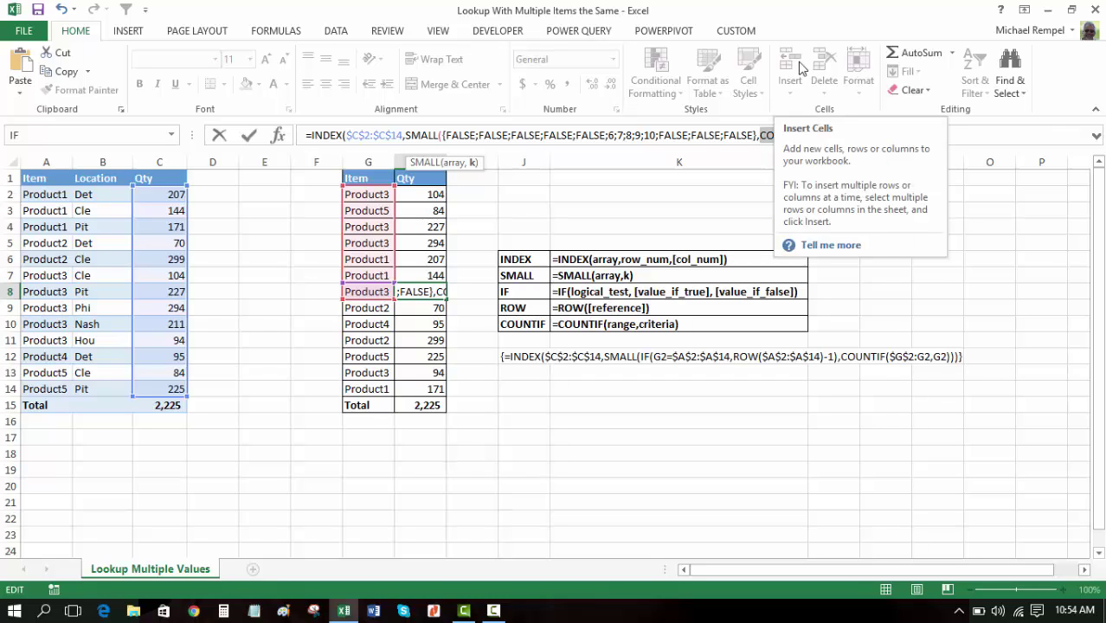
{"action": "key", "text": "F9"}
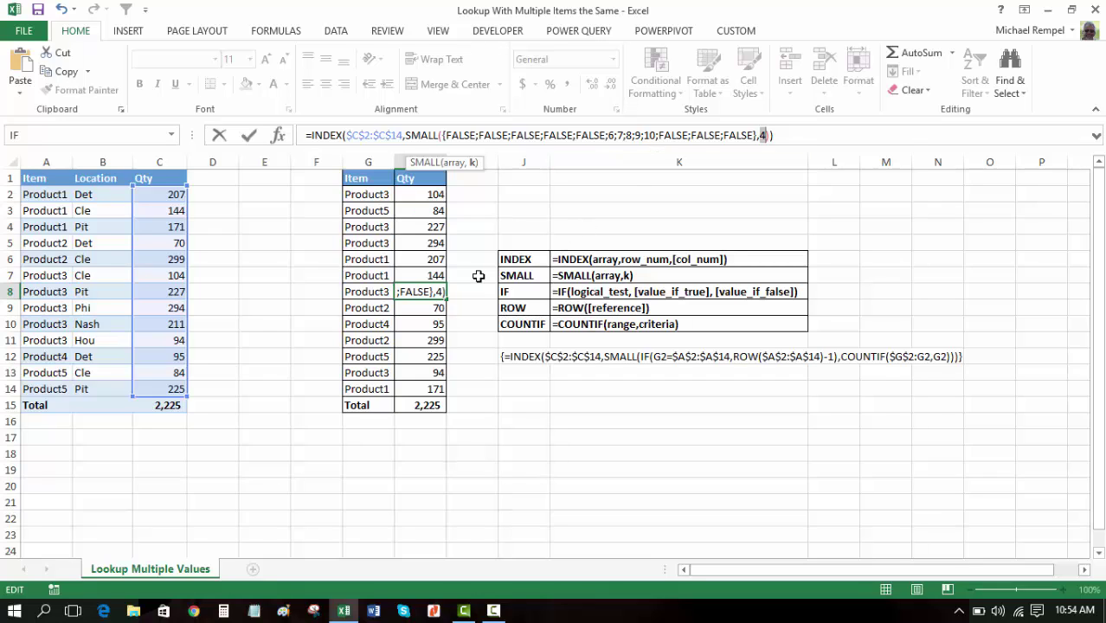
{"action": "left_click", "coordinate": [348, 136]}
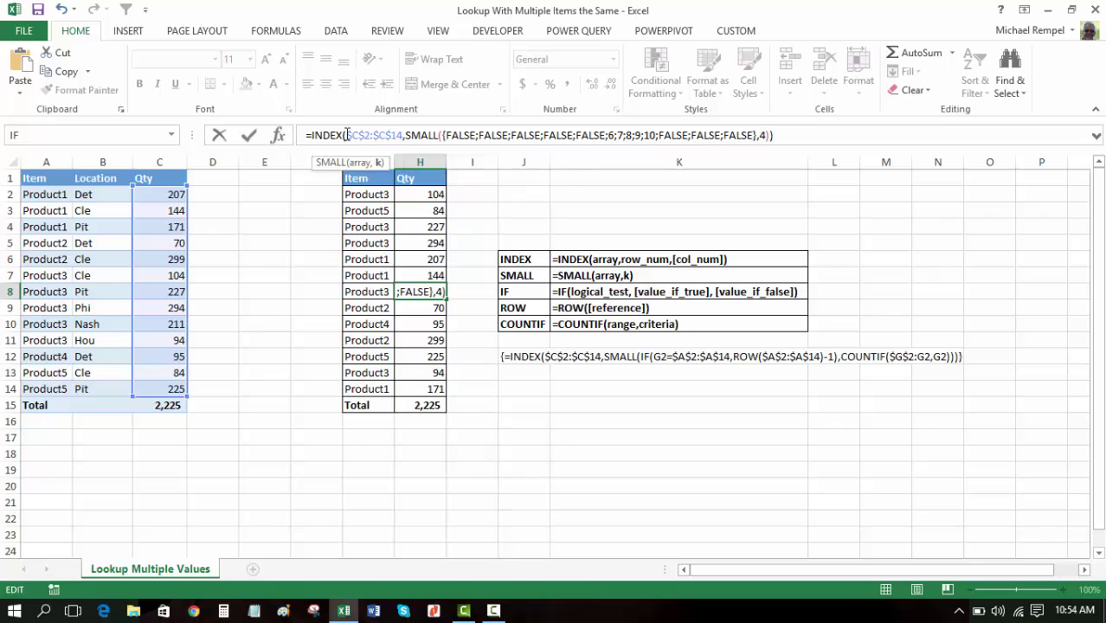
{"action": "left_click", "coordinate": [386, 164]}
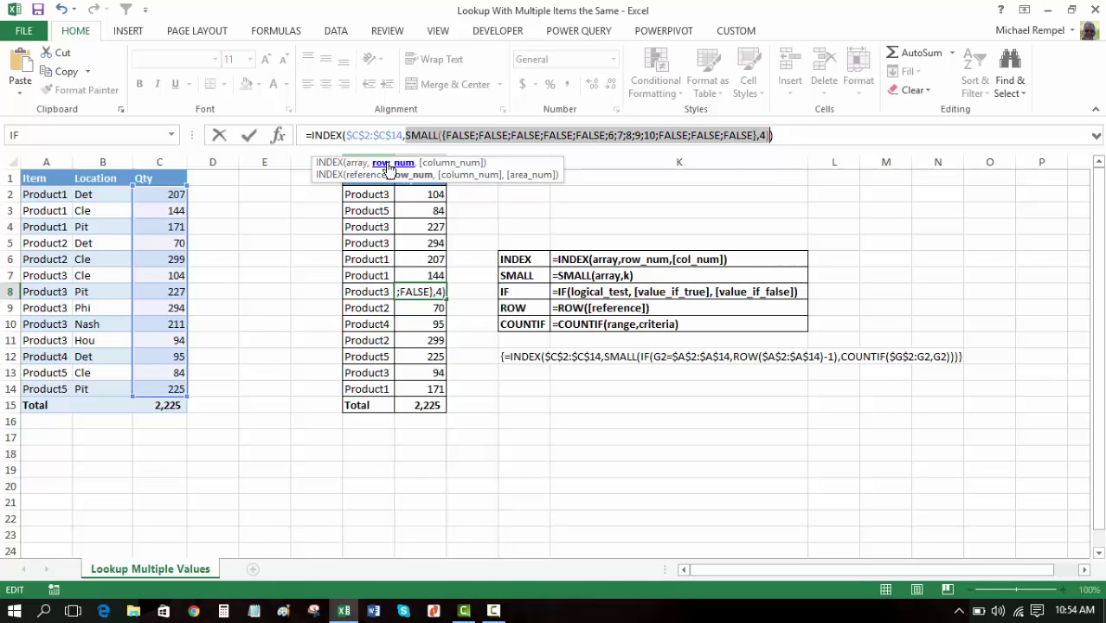
{"action": "key", "text": "F9"}
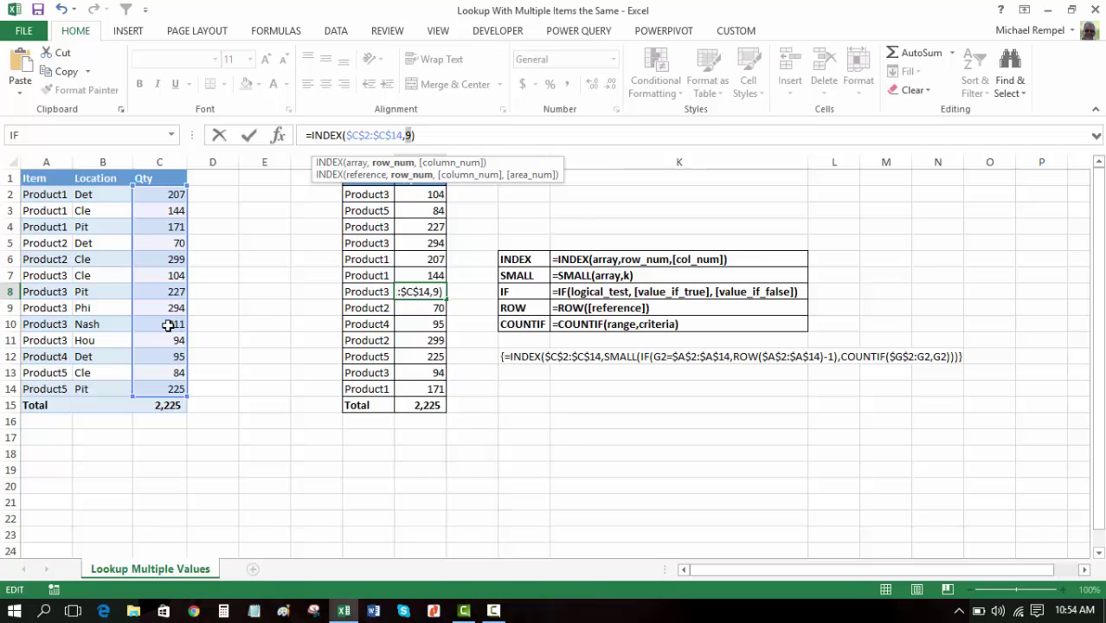
{"action": "key", "text": "Escape"}
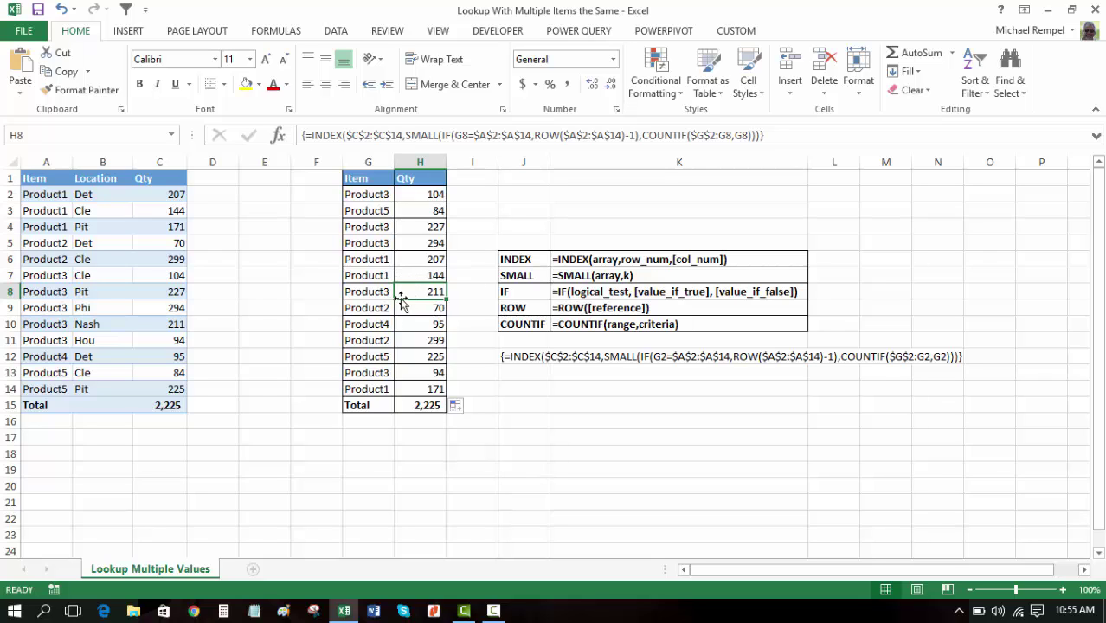
Step: Start Evaluate Formula on H8 and step through the calculation until the IF expression resolves to an array
{"action": "left_click", "coordinate": [274, 30]}
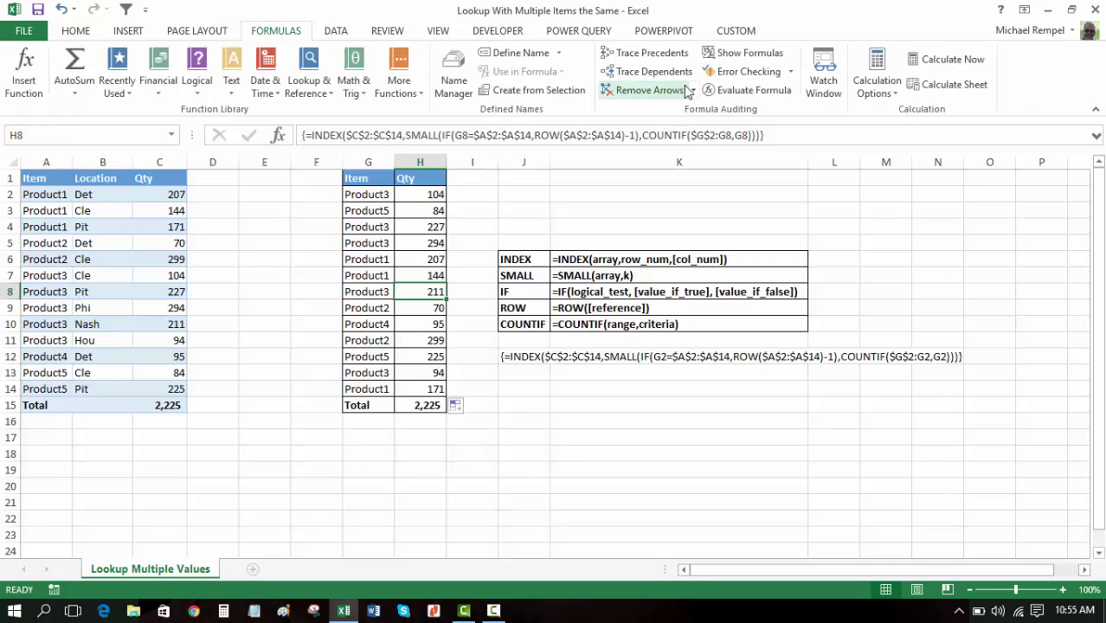
{"action": "left_click", "coordinate": [737, 87]}
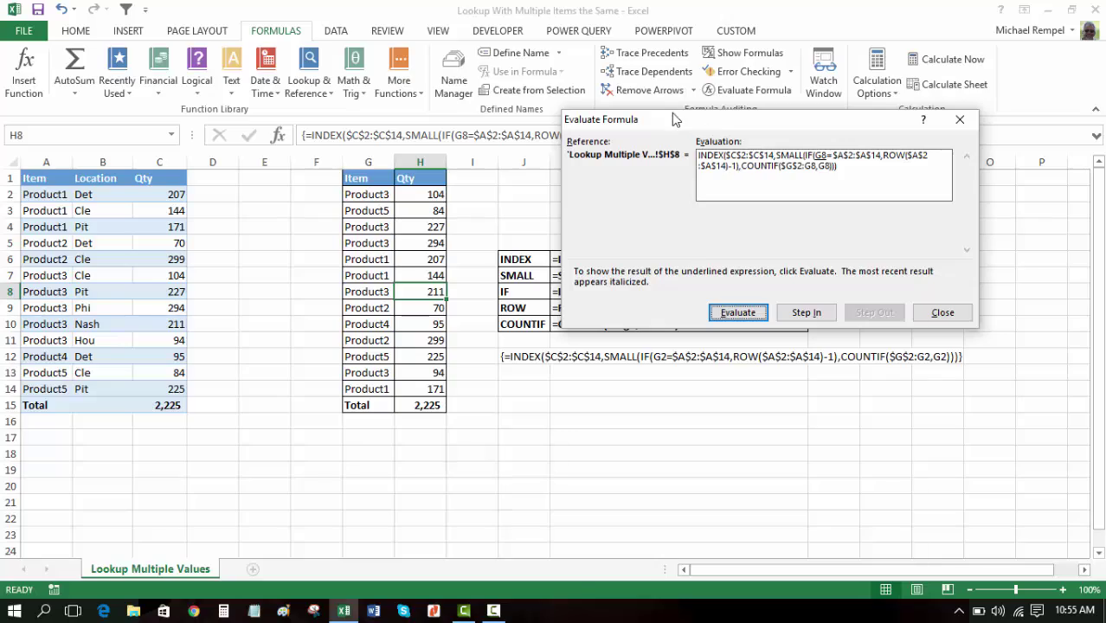
{"action": "left_click_drag", "start_coordinate": [671, 121], "coordinate": [558, 160]}
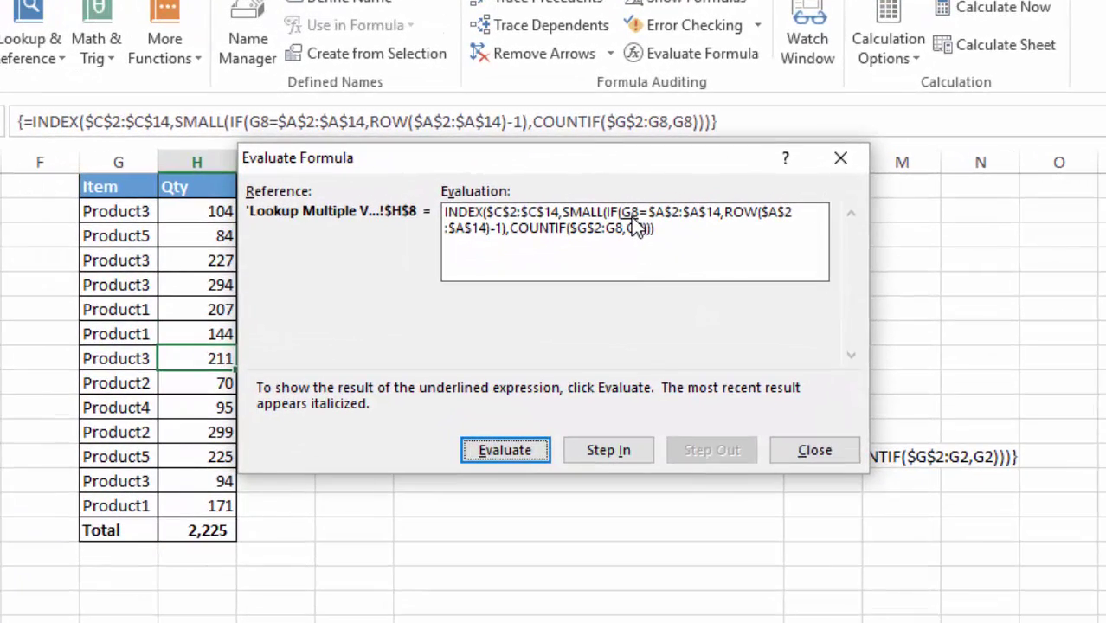
{"action": "left_click", "coordinate": [506, 451]}
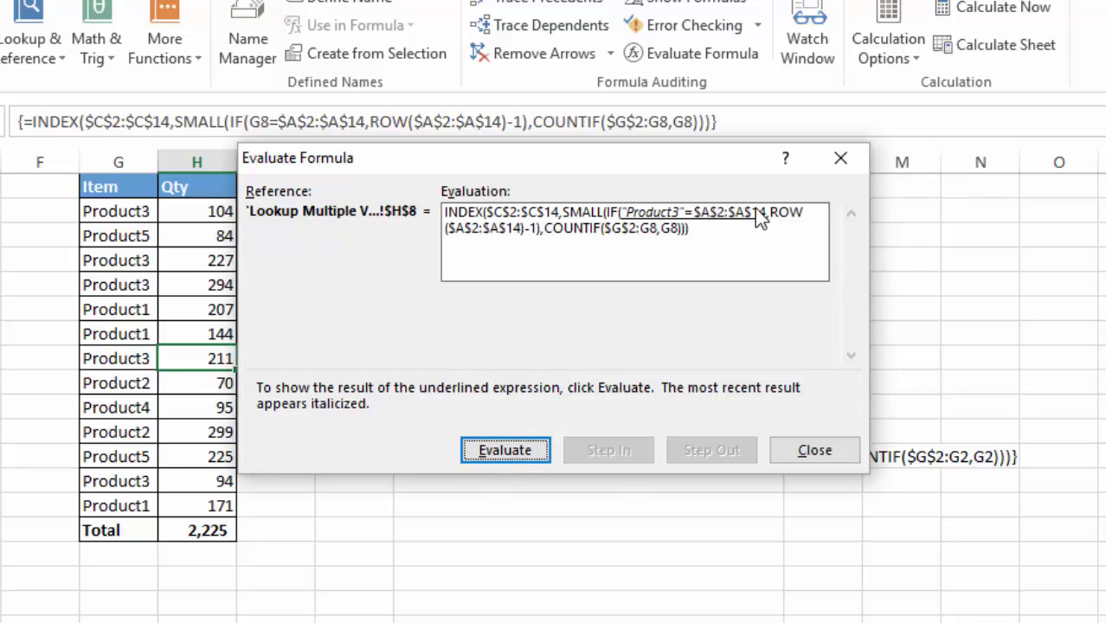
{"action": "left_click", "coordinate": [487, 453]}
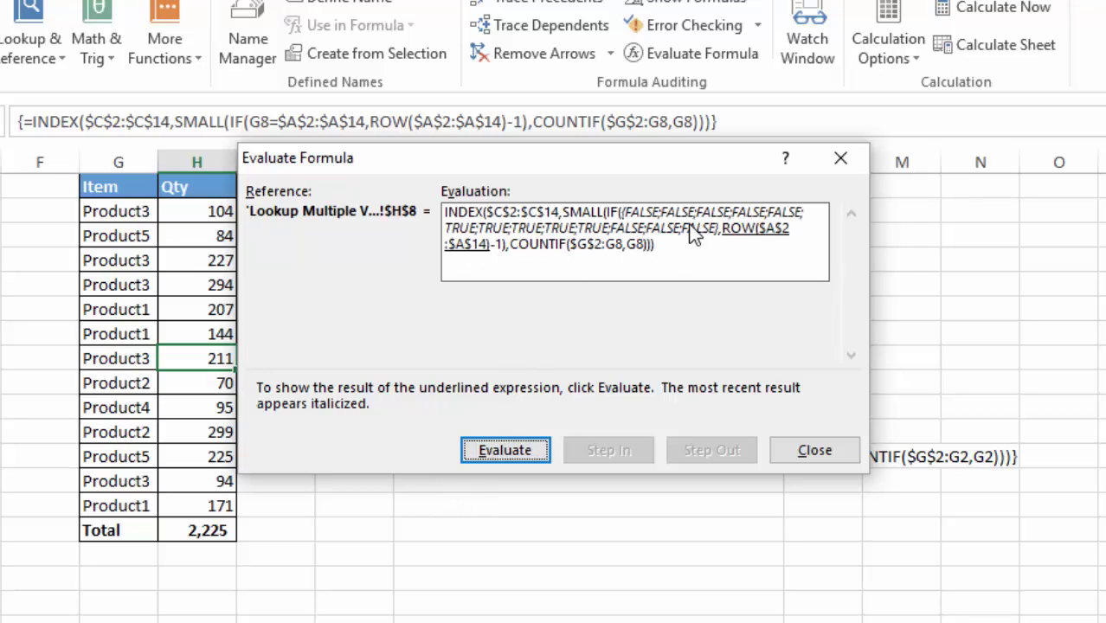
{"action": "left_click", "coordinate": [511, 450]}
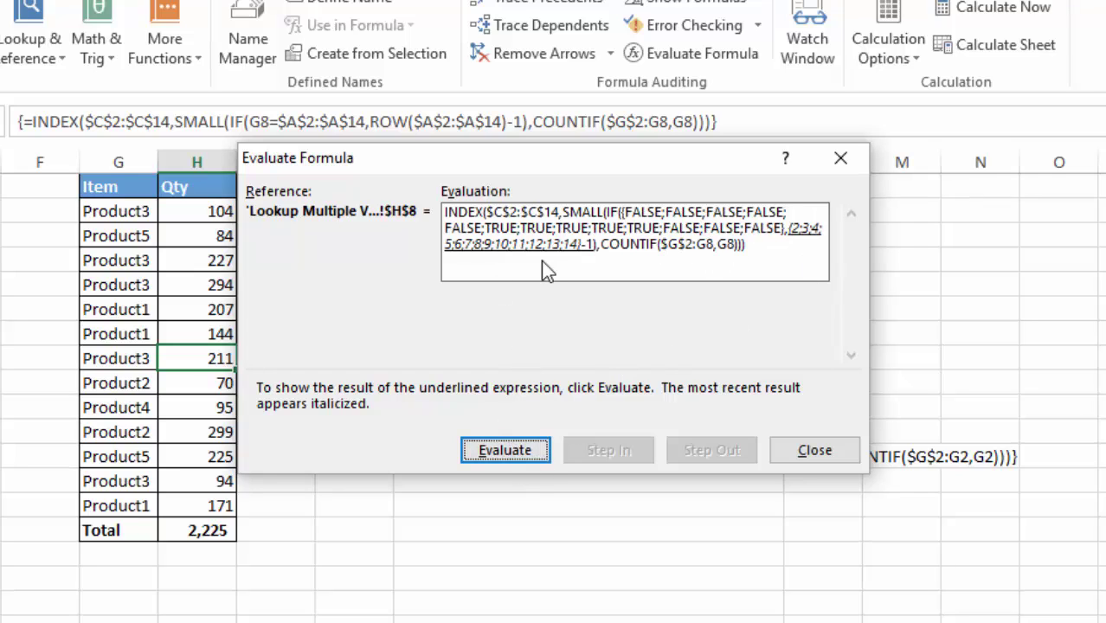
{"action": "left_click", "coordinate": [510, 451]}
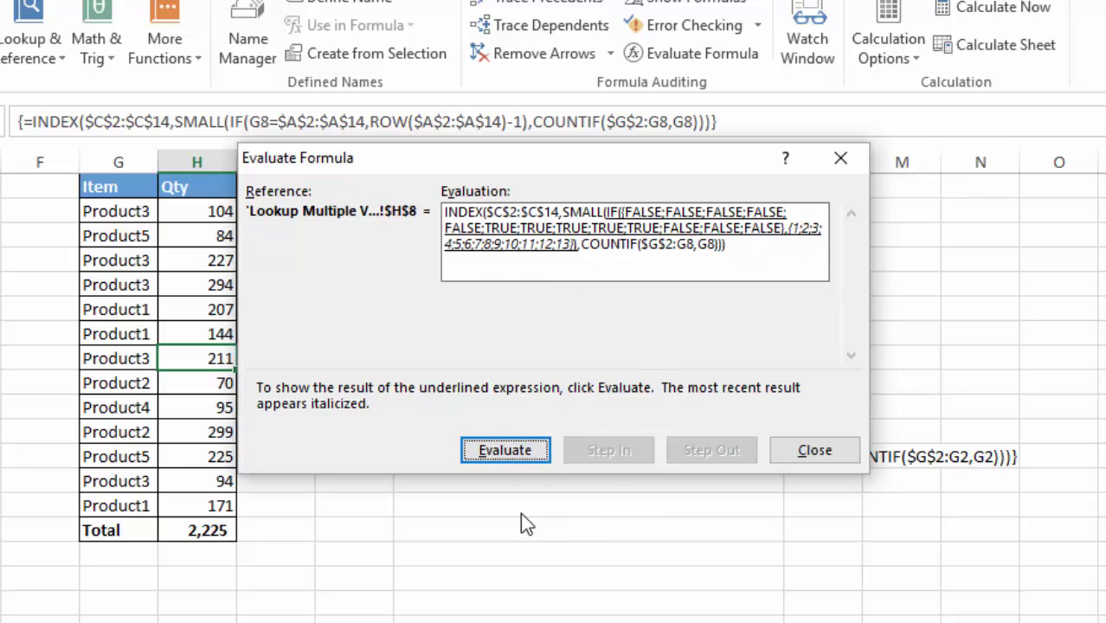
{"action": "left_click", "coordinate": [506, 452]}
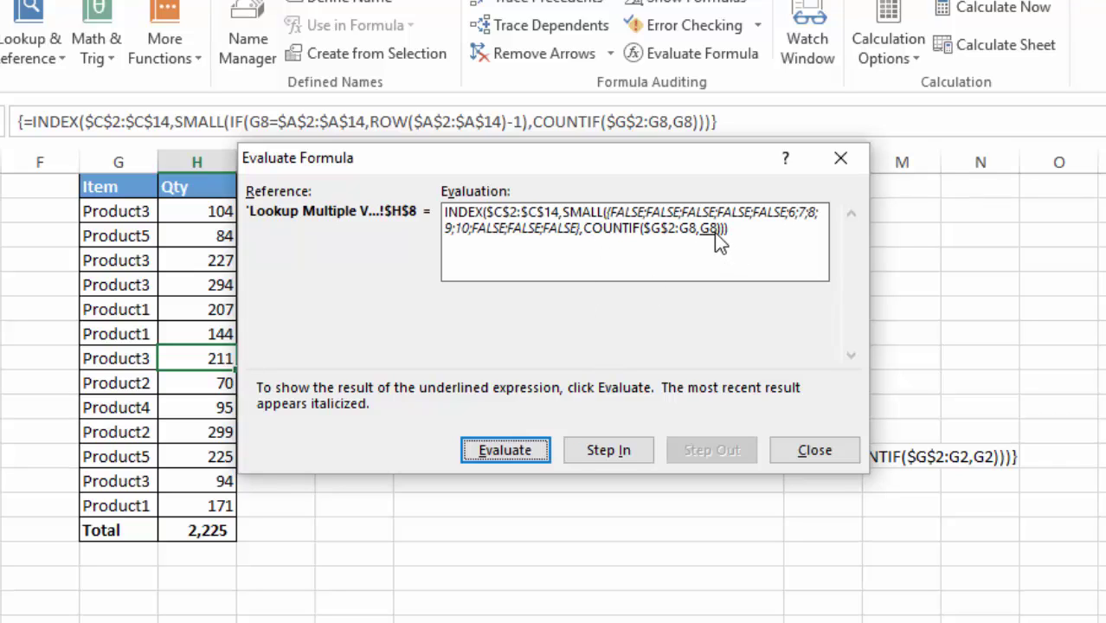
Step: Step through the COUNTIF, SMALL and INDEX evaluations to the final result for H8 and close the evaluation
{"action": "left_click", "coordinate": [505, 451]}
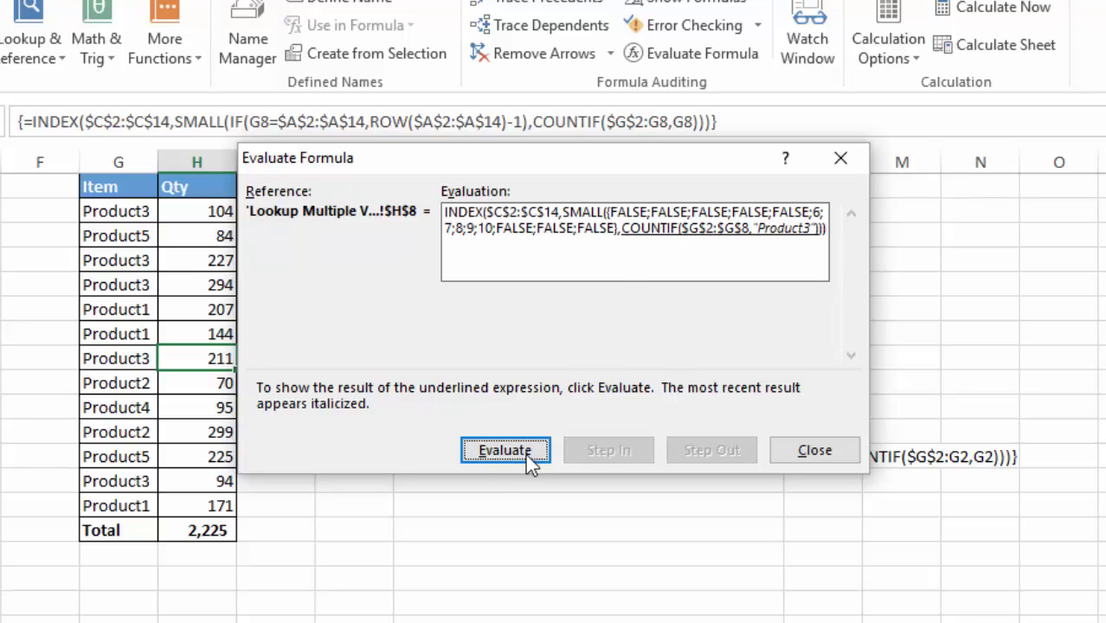
{"action": "left_click", "coordinate": [485, 452]}
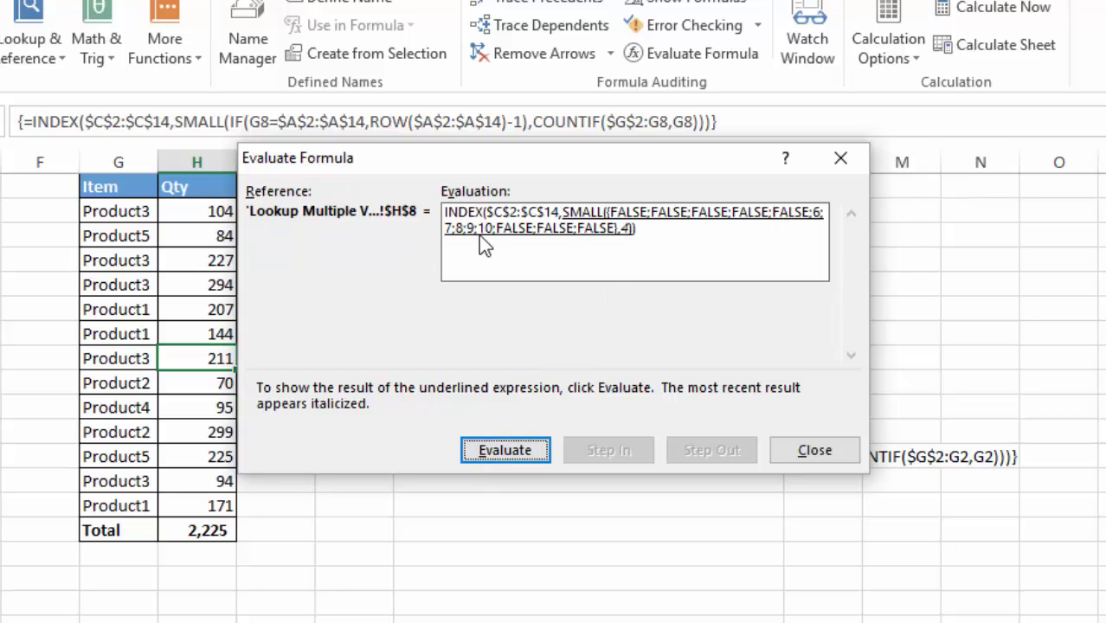
{"action": "left_click", "coordinate": [533, 450]}
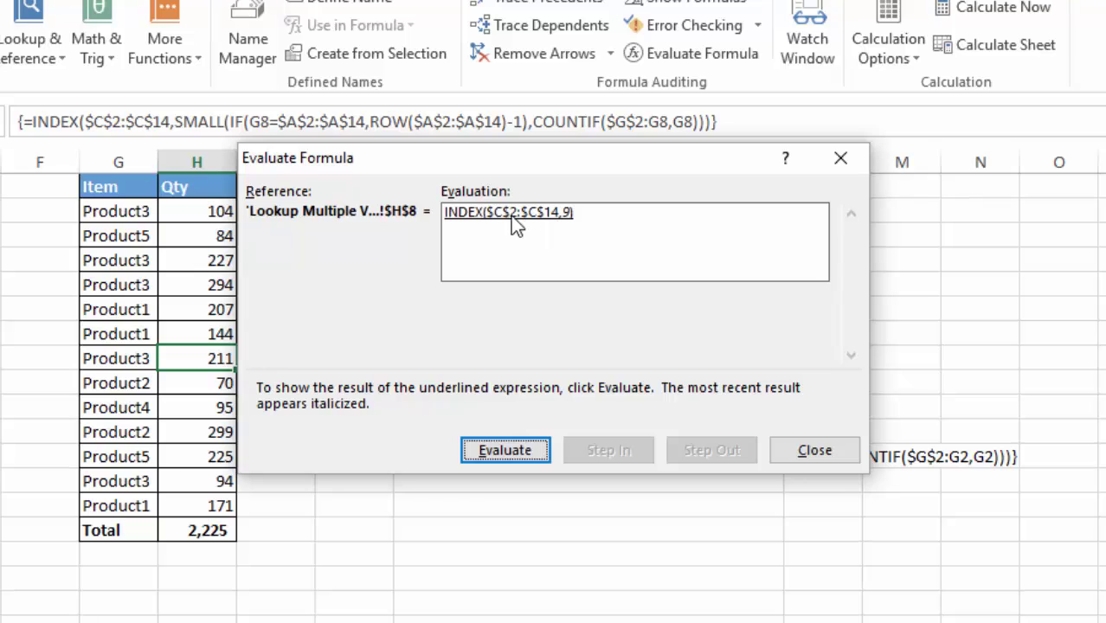
{"action": "left_click", "coordinate": [509, 452]}
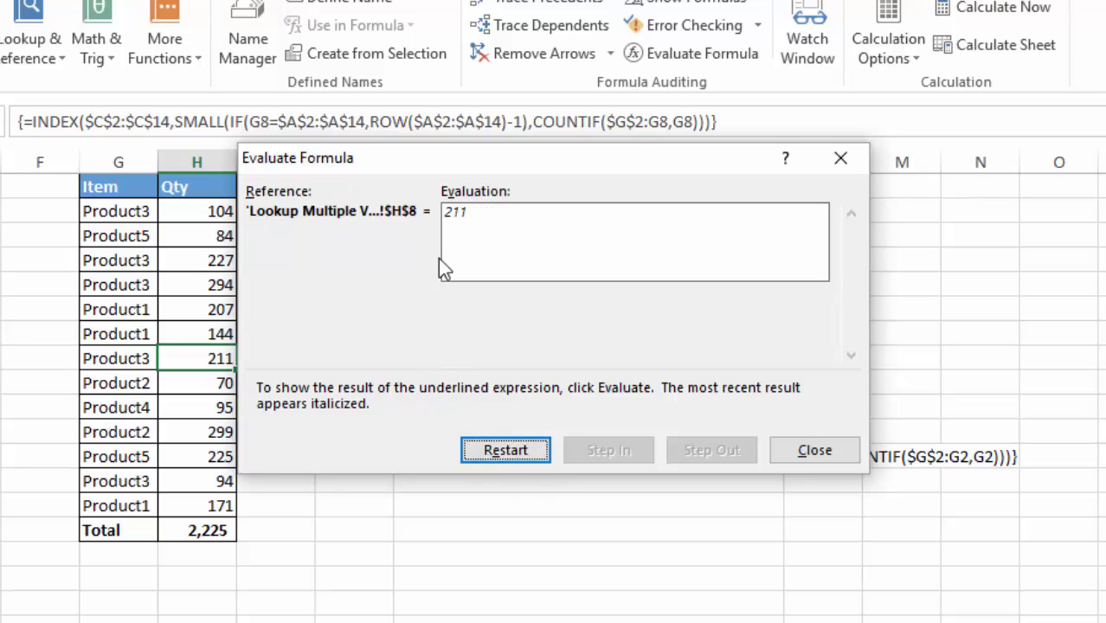
{"action": "left_click", "coordinate": [788, 450]}
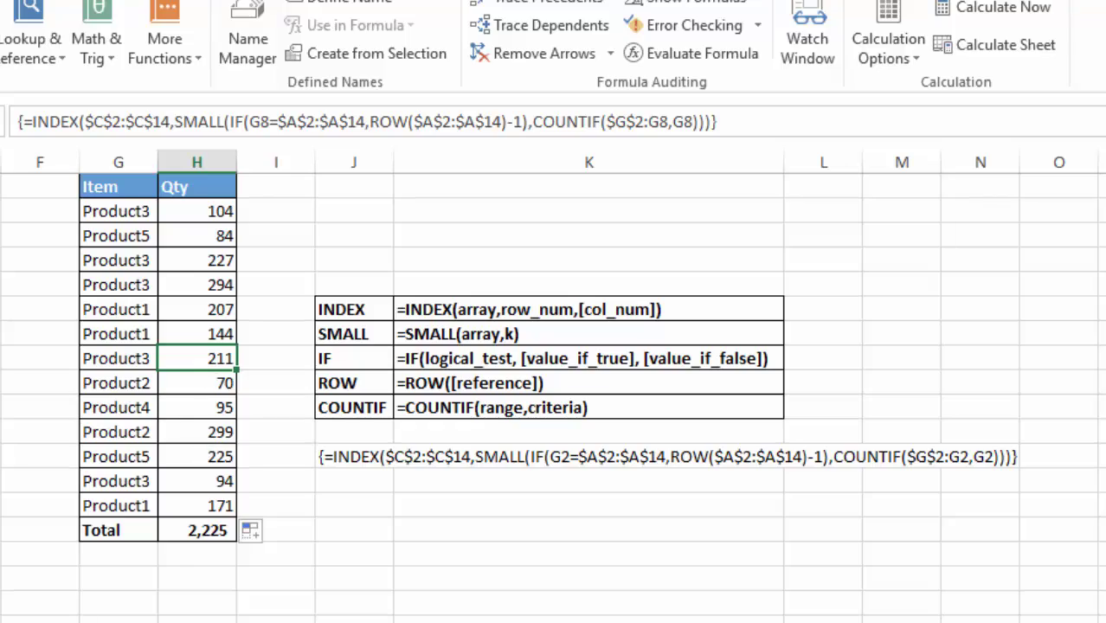